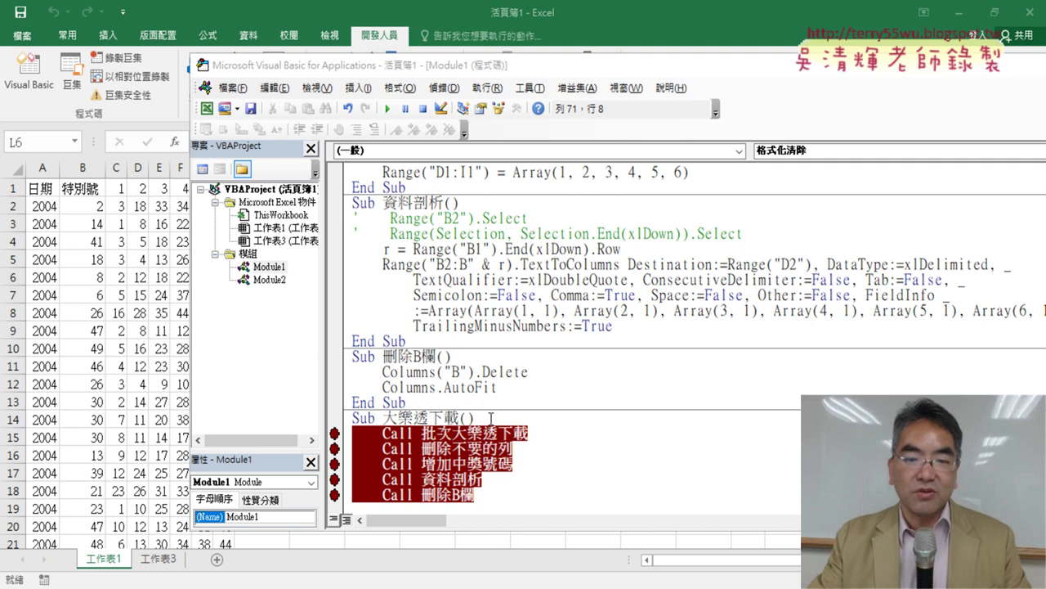
Remove the breakpoints from the five Call lines, 批次大樂透下載 through 刪除B欄, in Sub 大樂透下載.
scroll(491, 418, down, 3)
click(408, 341)
click(335, 294)
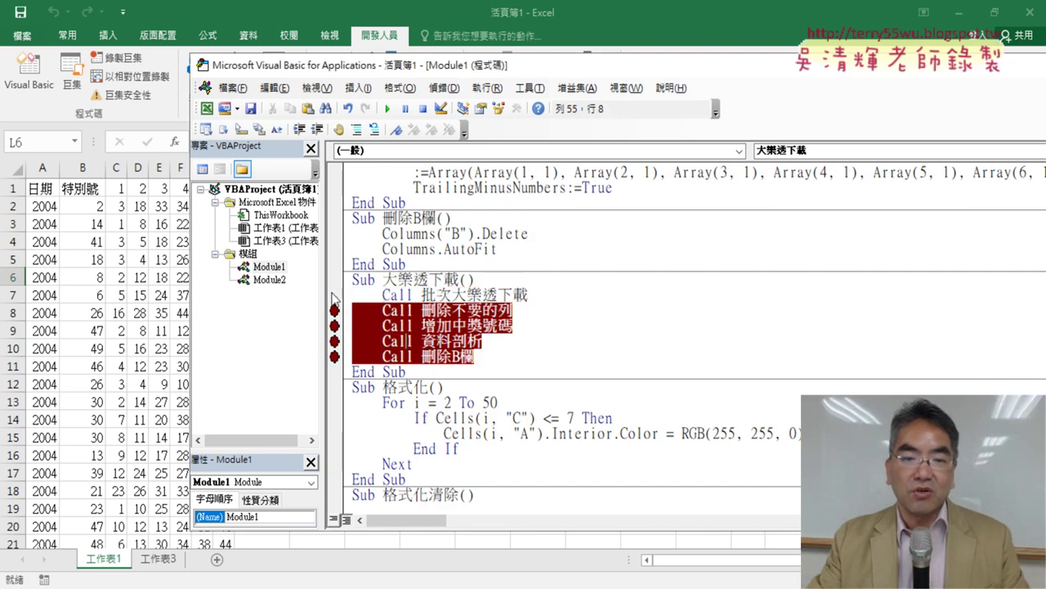
click(334, 309)
click(334, 326)
click(335, 341)
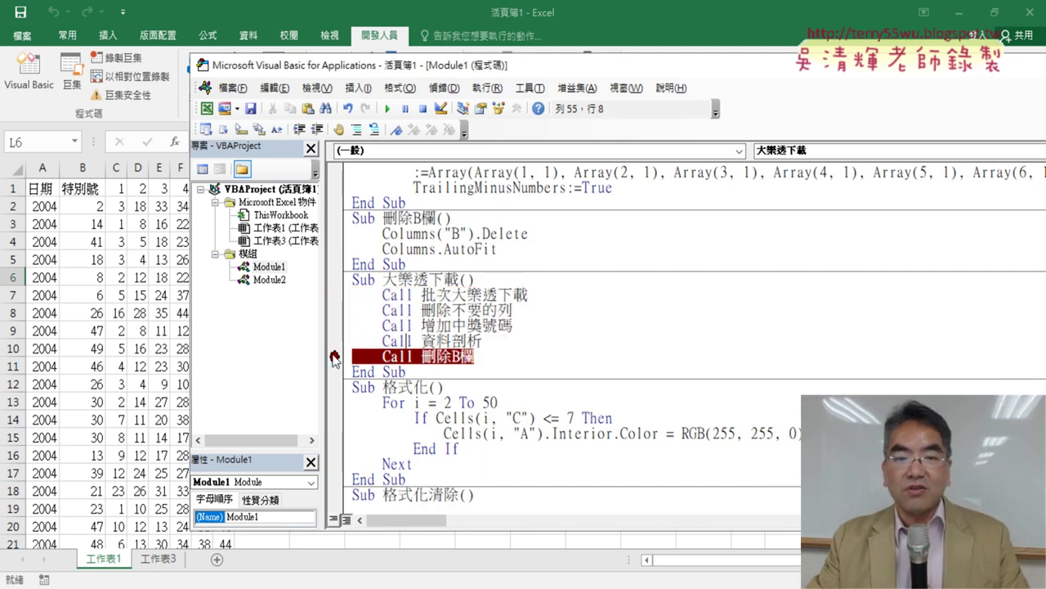
click(334, 356)
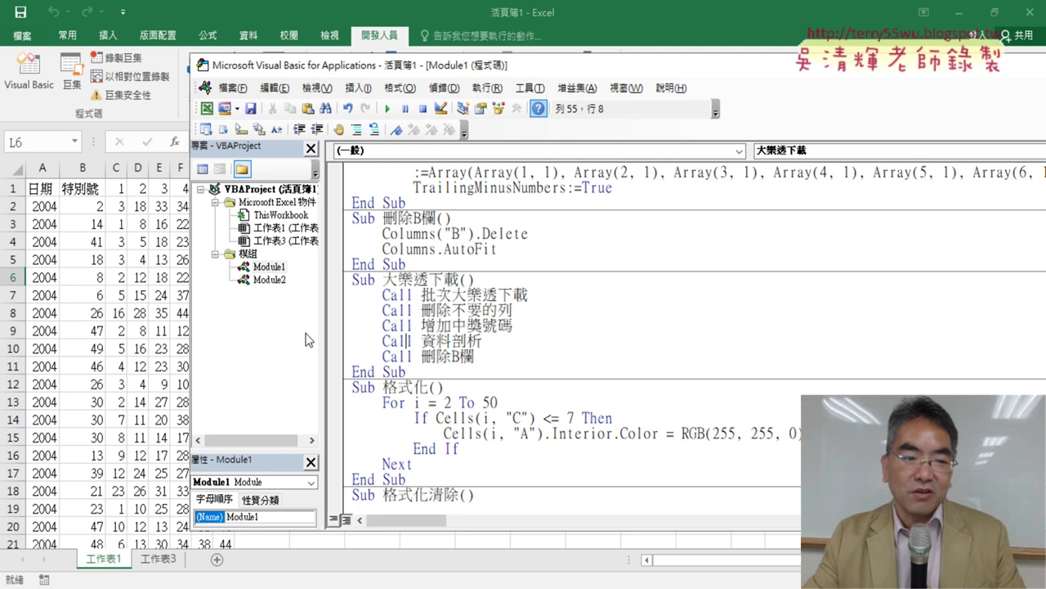
On 工作表3, give the A1:D1 header cells a yellow fill and red font.
click(164, 564)
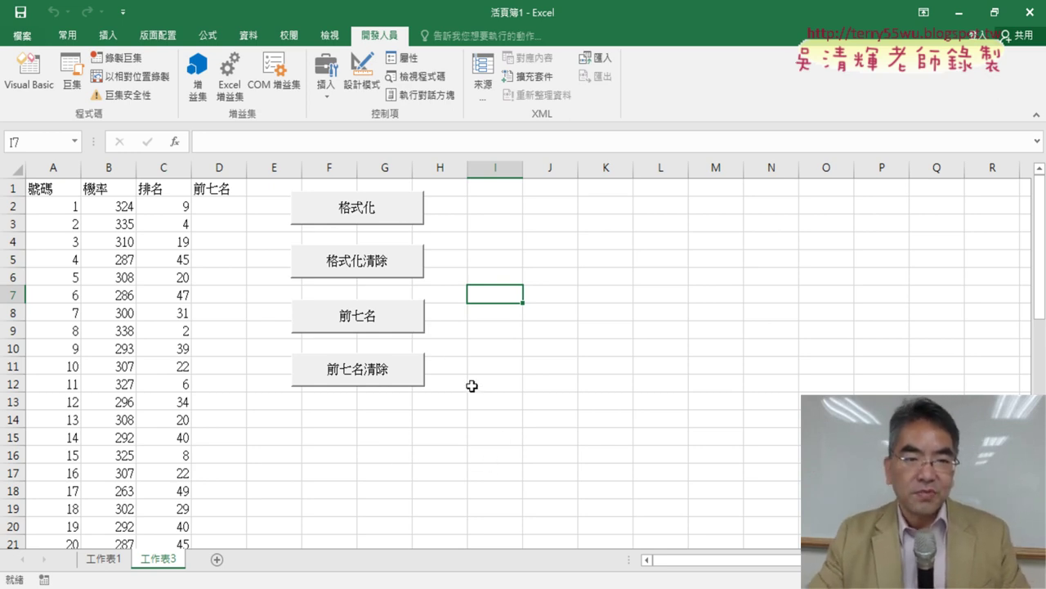
drag(41, 191, 209, 188)
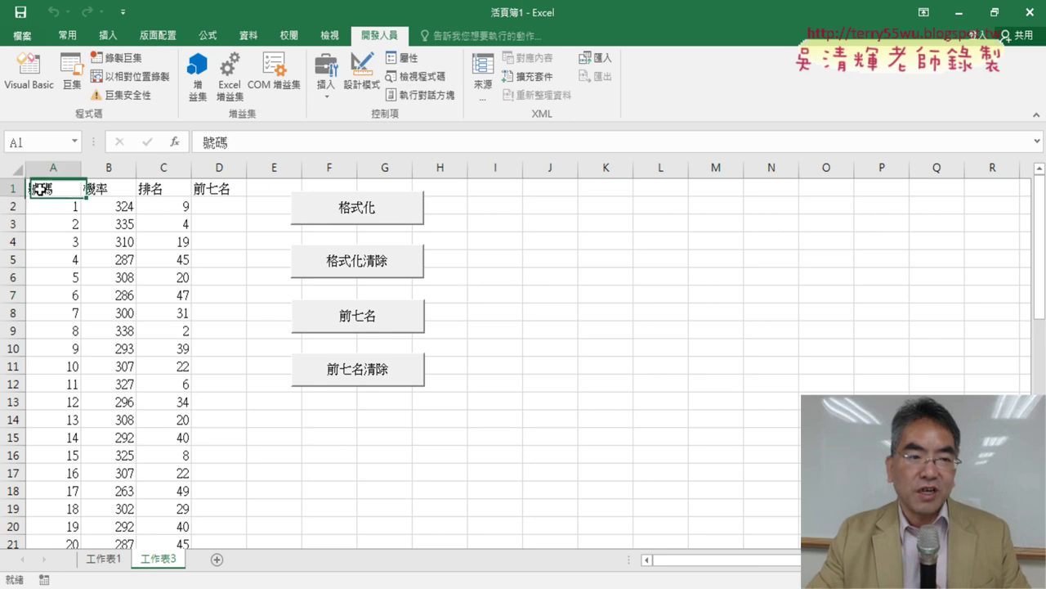
click(69, 35)
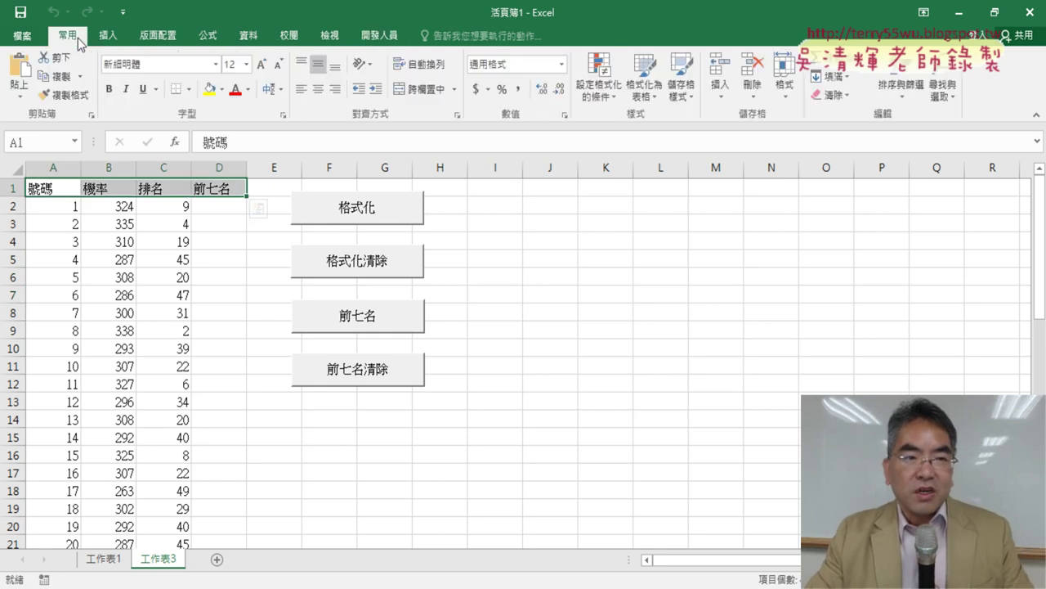
click(210, 88)
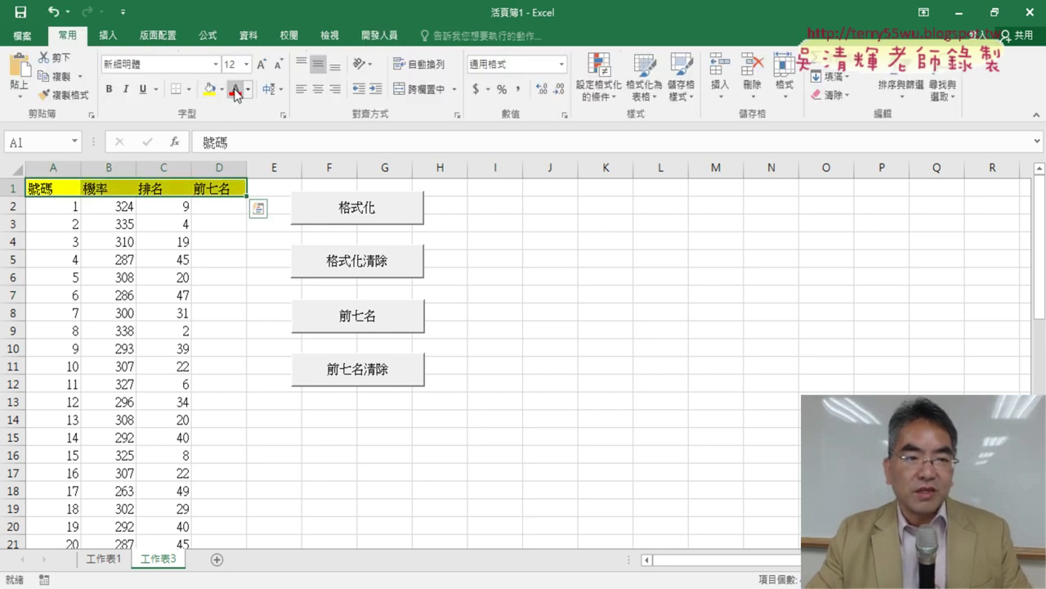
click(235, 90)
click(237, 245)
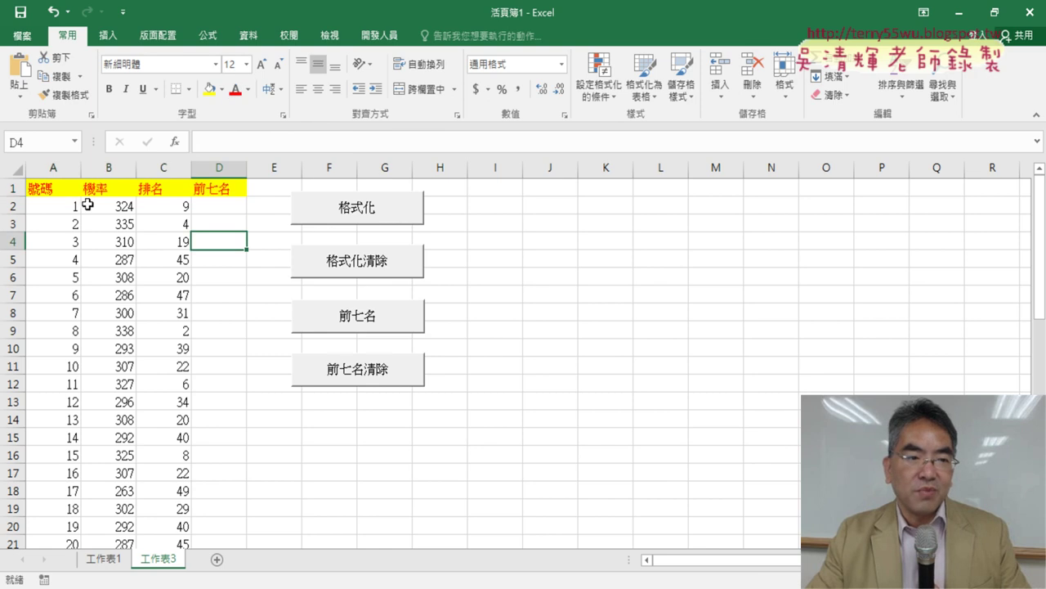
Apply All Borders to the whole table range A1:D50.
click(54, 190)
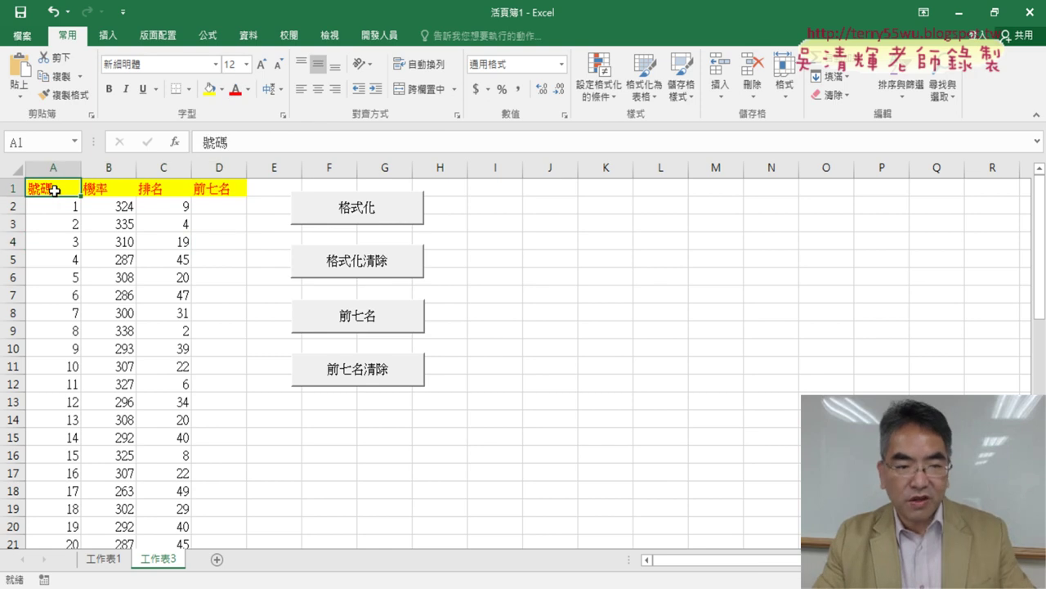
key(ctrl+shift+End)
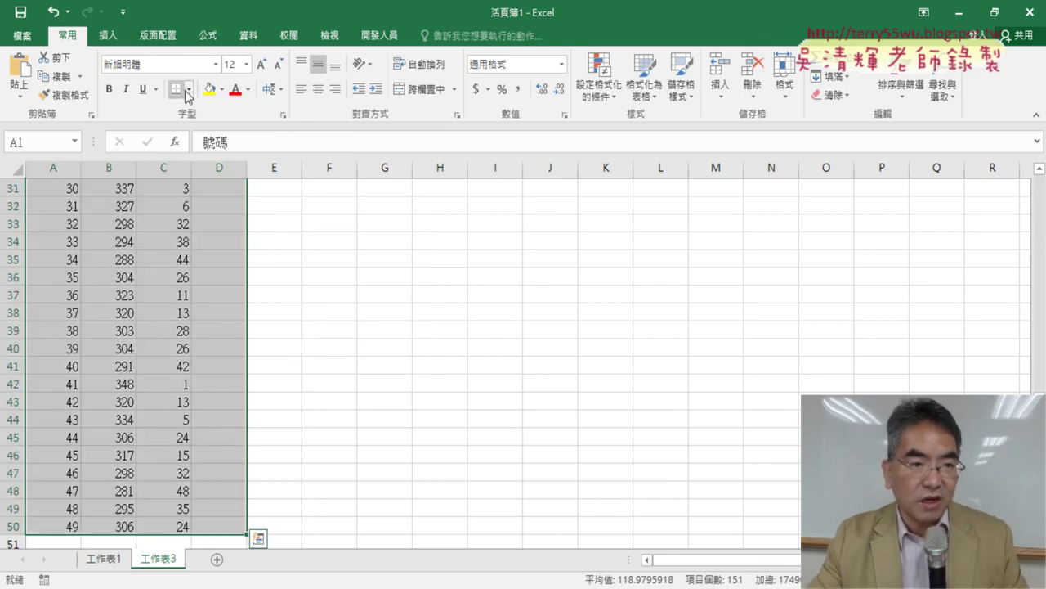
click(188, 92)
click(245, 233)
scroll(316, 291, up, 10)
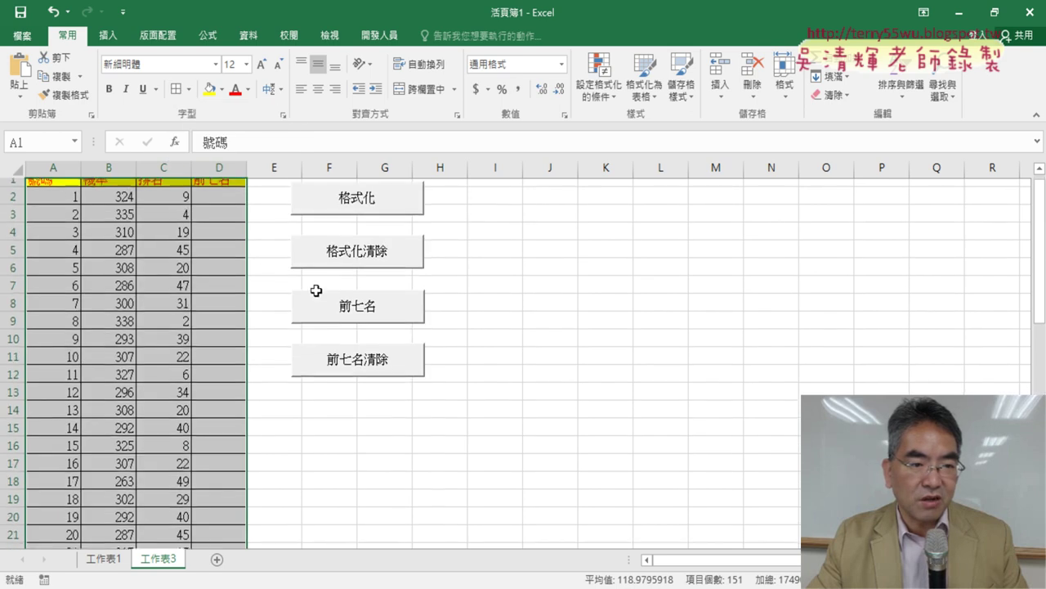
scroll(316, 290, up, 1)
click(258, 255)
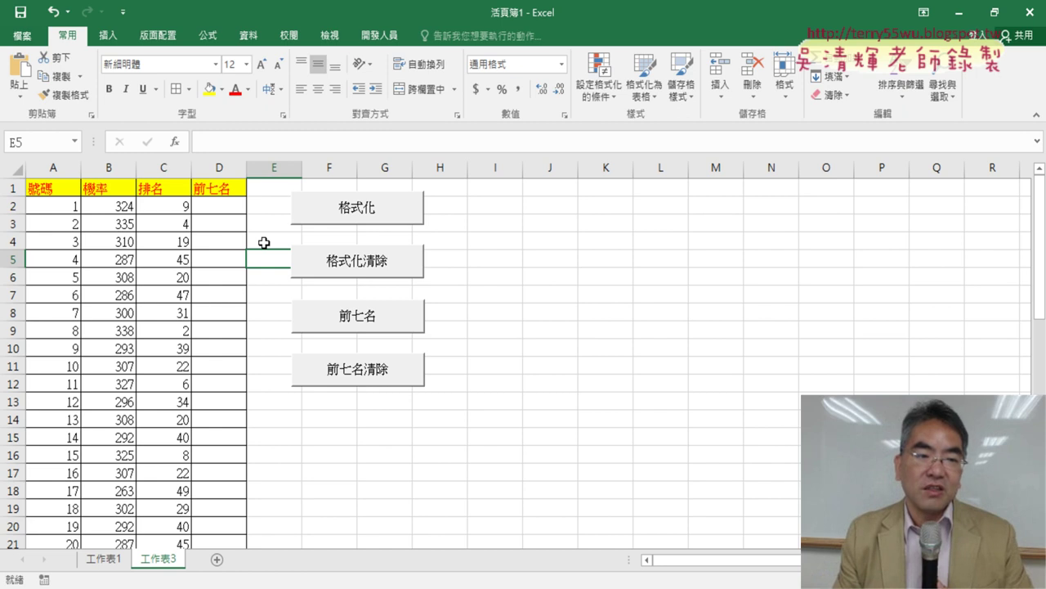
Inspect the RANK.EQ formulas in the rank column C.
click(155, 168)
click(177, 211)
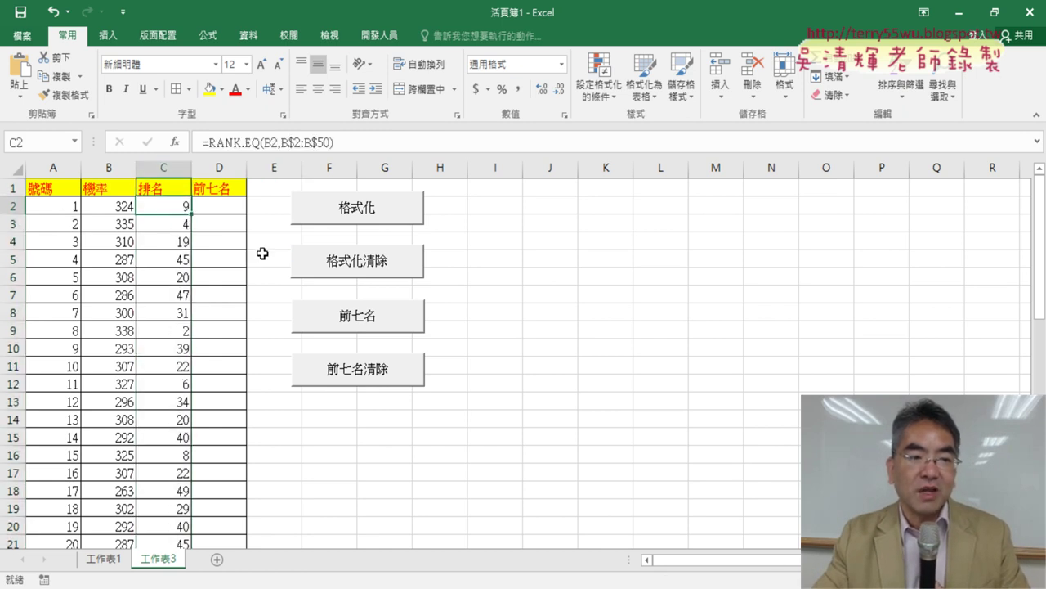
click(173, 169)
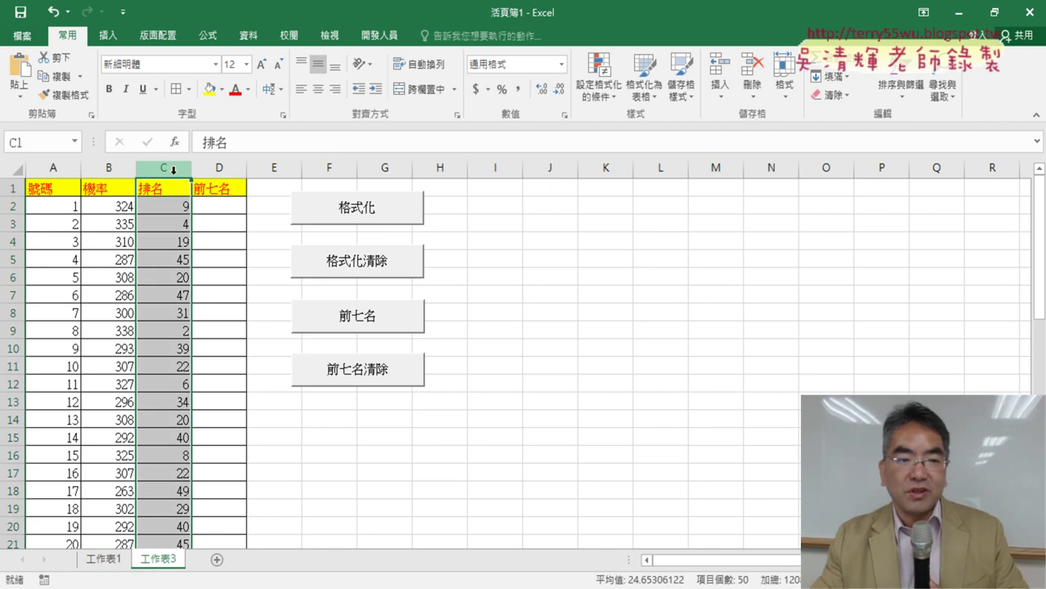
click(54, 328)
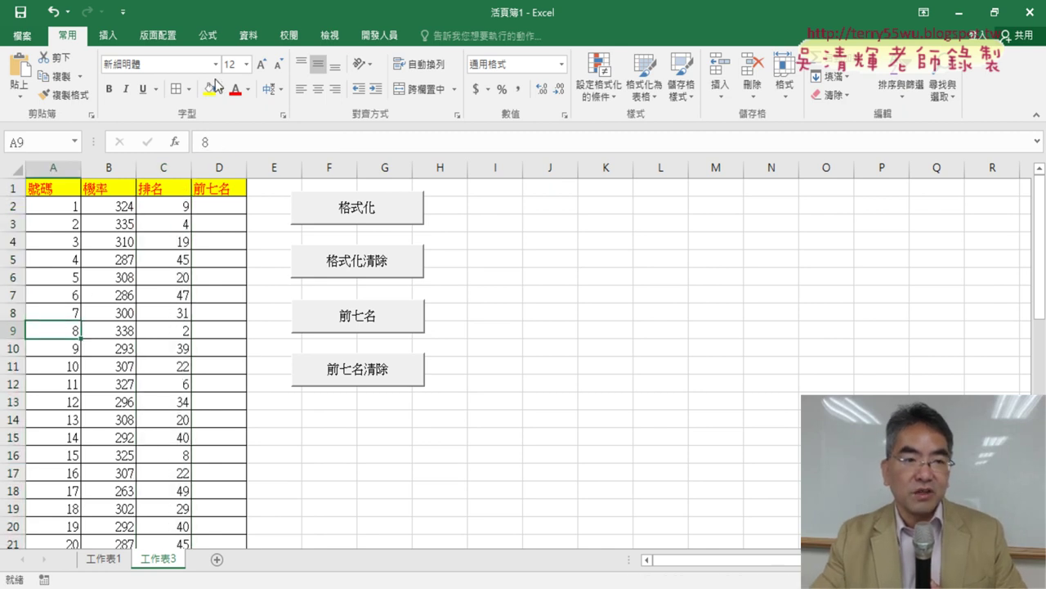
Run the 格式化 macro and verify that numbers 2, 8 and 11 are ranked top seven and highlighted.
click(369, 215)
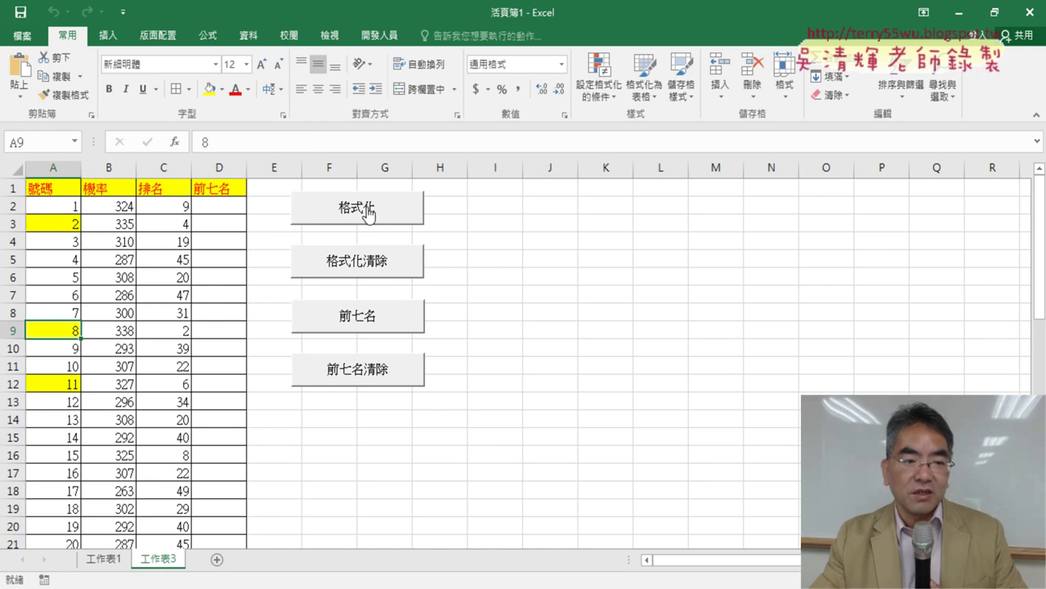
click(181, 225)
click(67, 223)
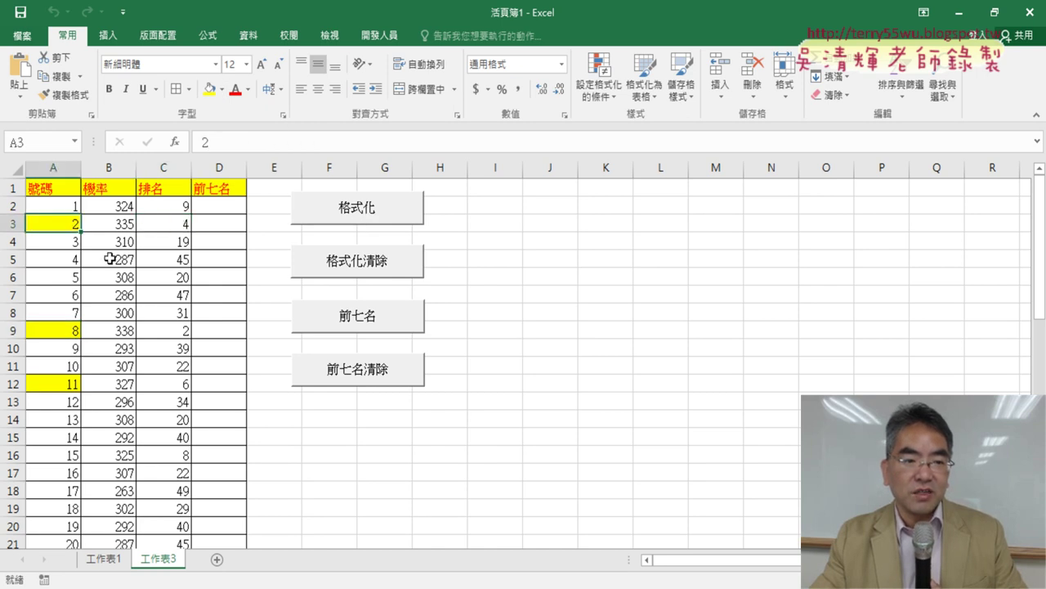
click(180, 331)
click(59, 335)
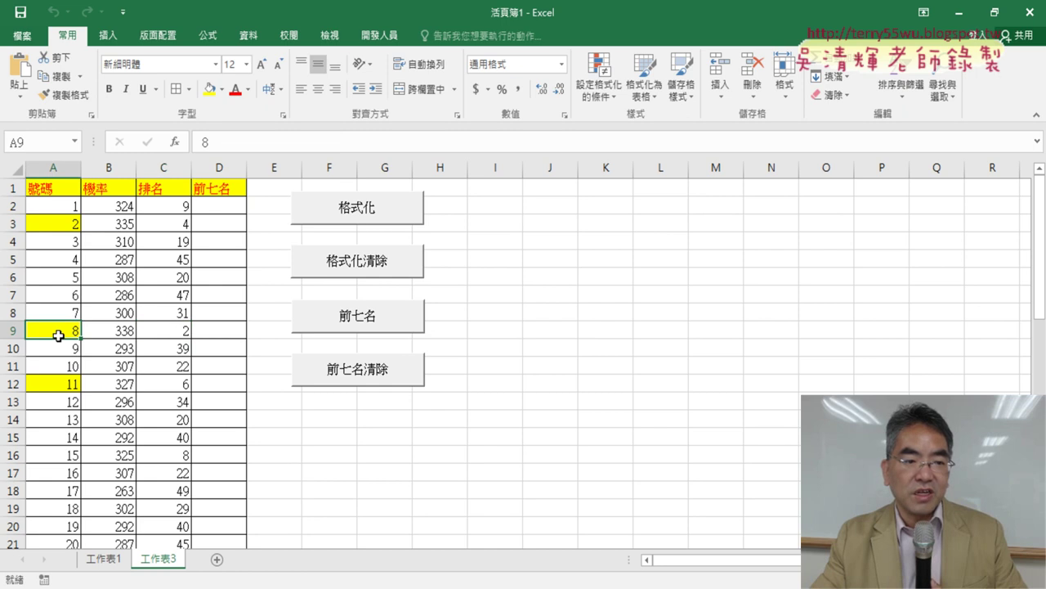
click(138, 388)
click(62, 388)
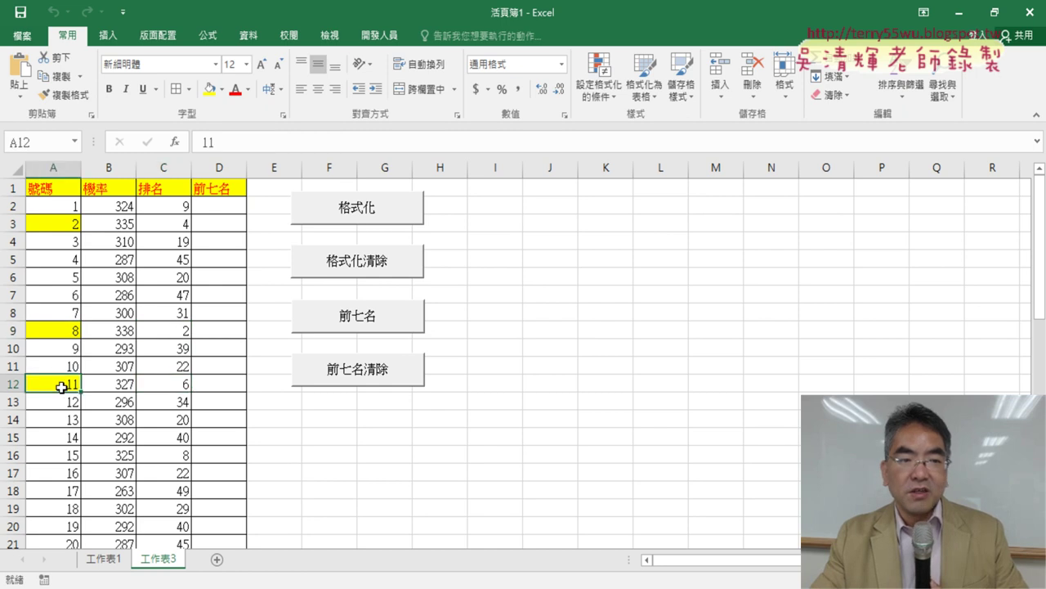
click(163, 167)
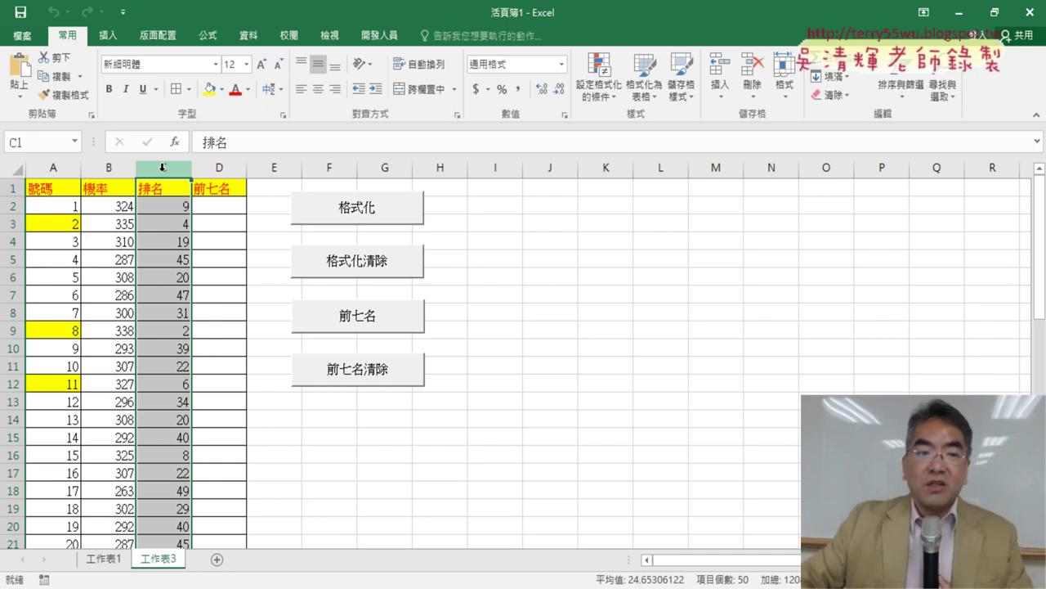
Open the 格式化 button's macro code via 指定巨集 and 編輯.
right_click(389, 209)
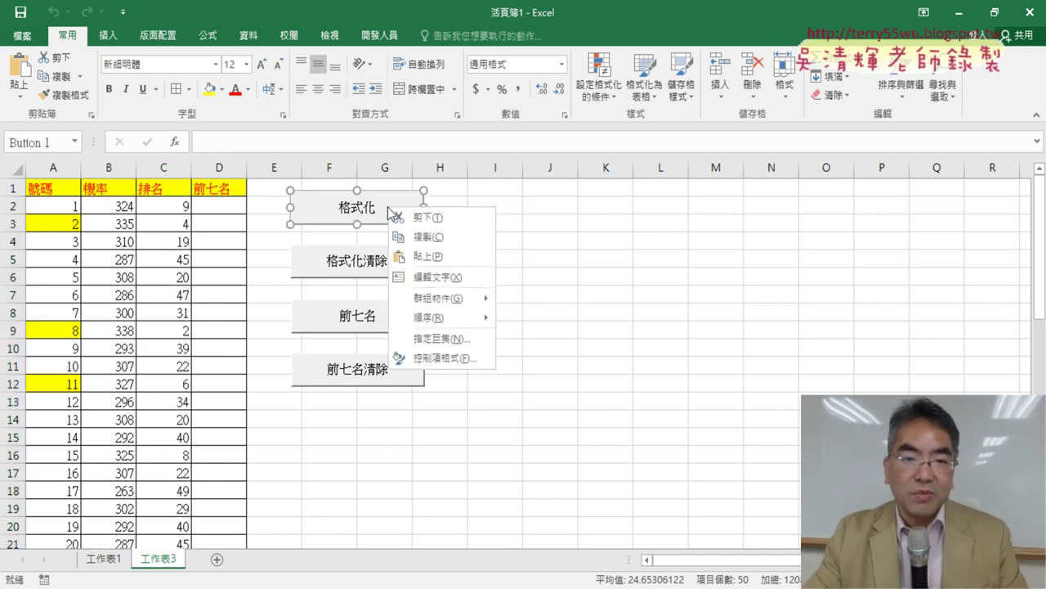
click(445, 339)
click(573, 209)
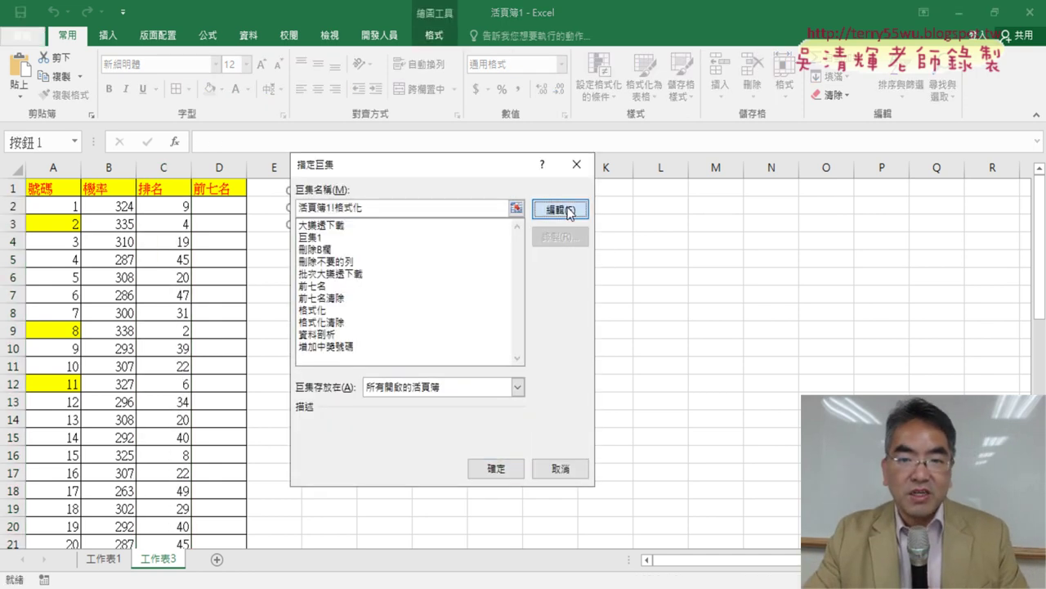
scroll(548, 303, up, 2)
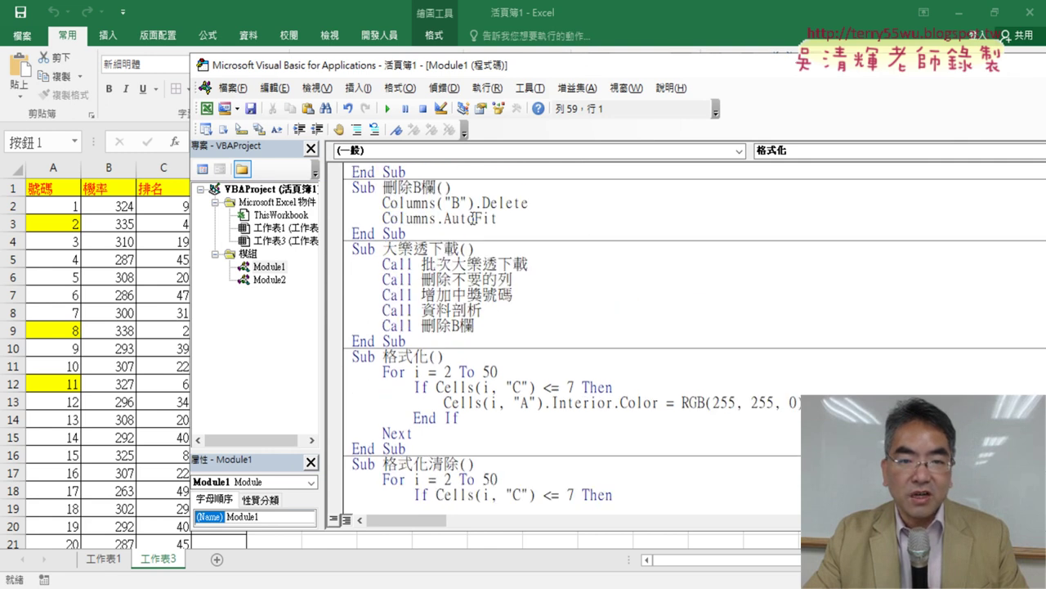
Select the loop's end value 50 in the For i = 2 To 50 line.
drag(386, 247, 459, 248)
scroll(464, 355, down, 2)
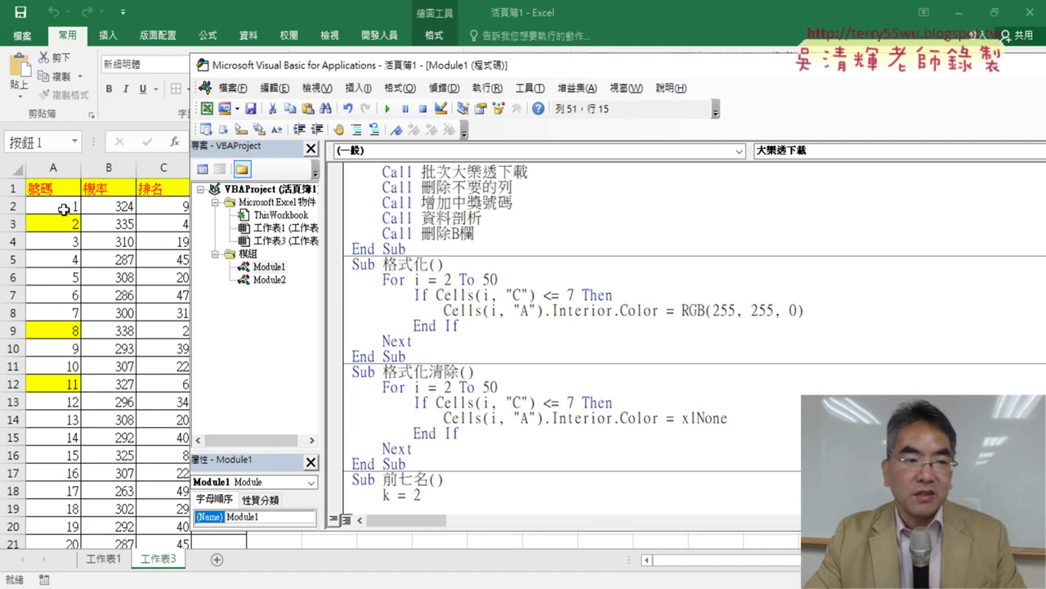
drag(501, 281, 443, 280)
click(499, 280)
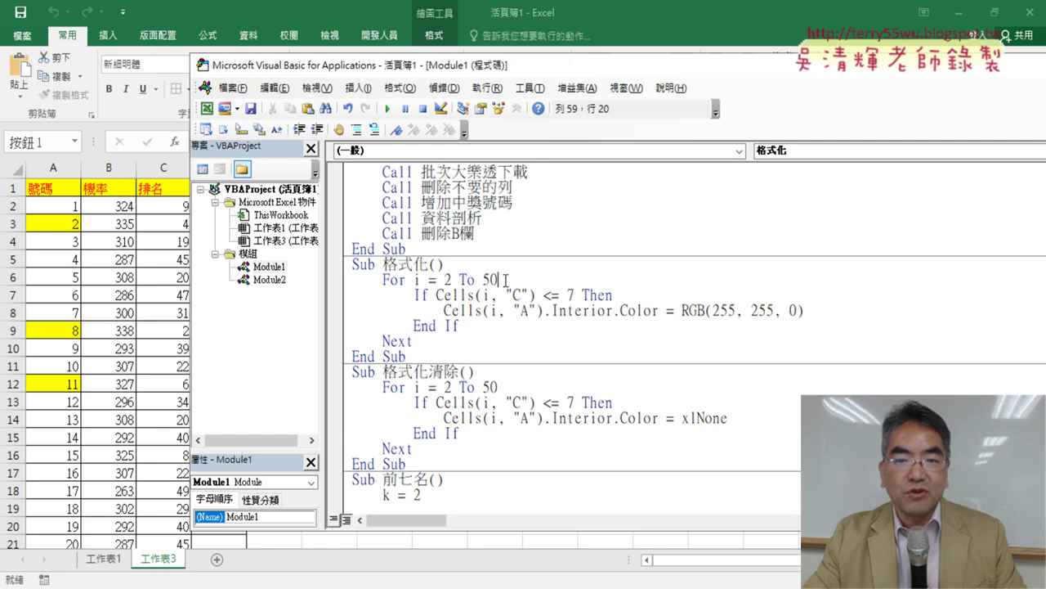
key(shift+Left)
key(shift+Left)
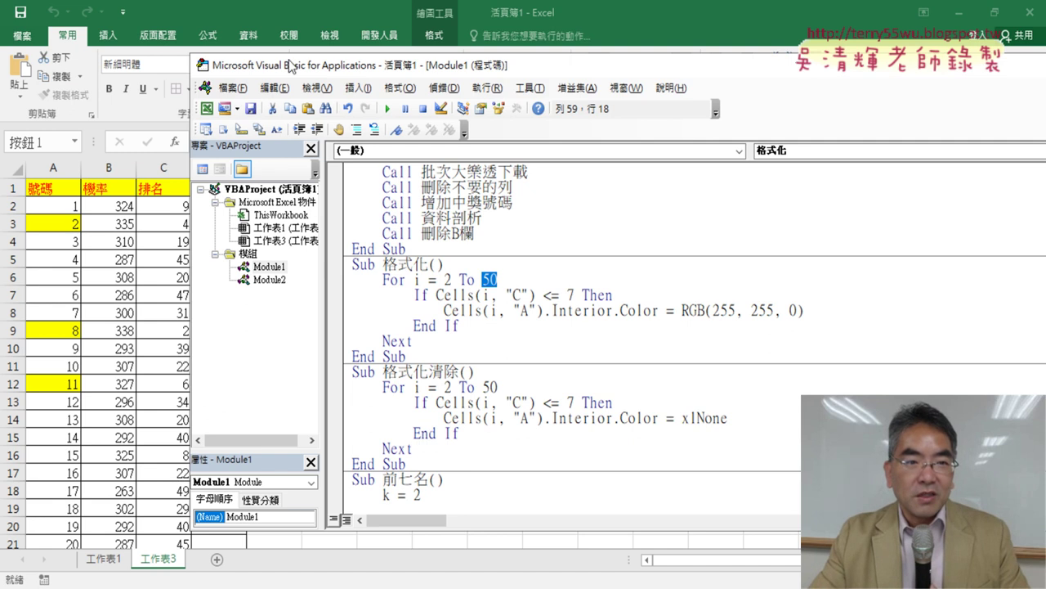
Delete the old If condition and body in the 格式化 loop, leaving a fresh line.
drag(299, 67, 359, 67)
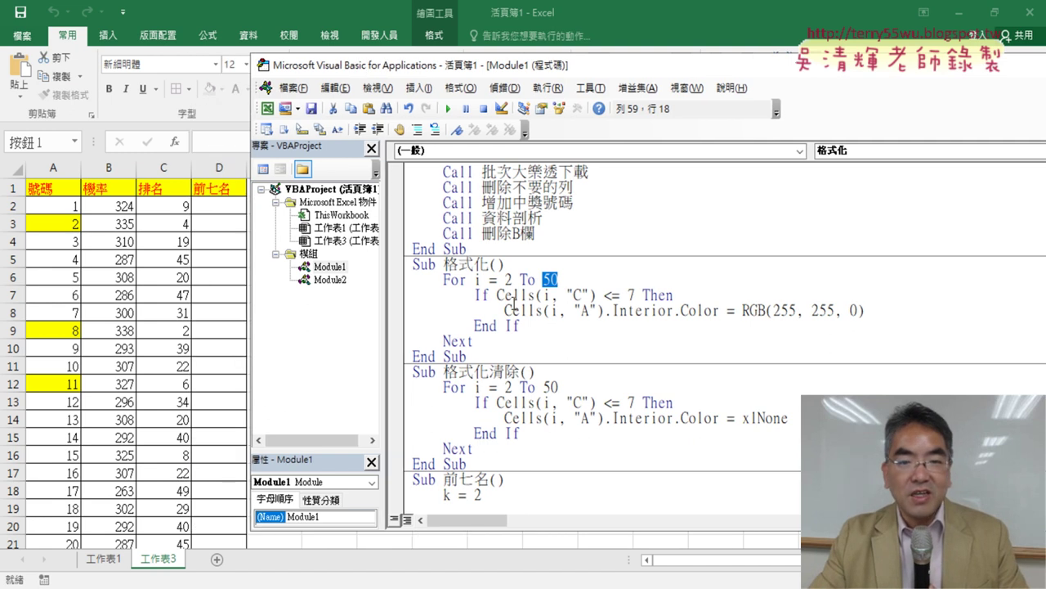
drag(497, 294, 532, 328)
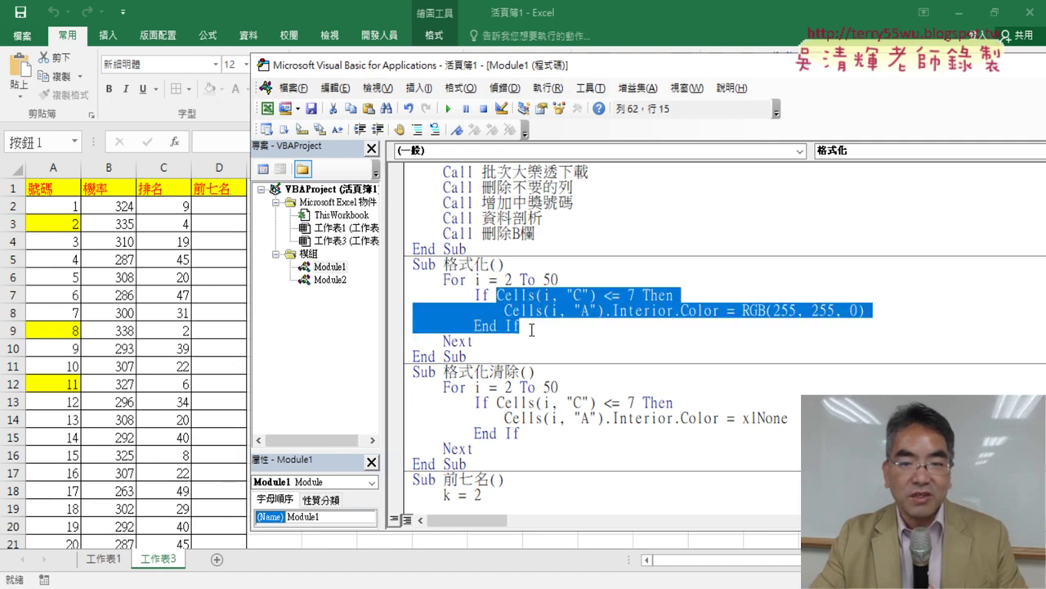
key(Delete)
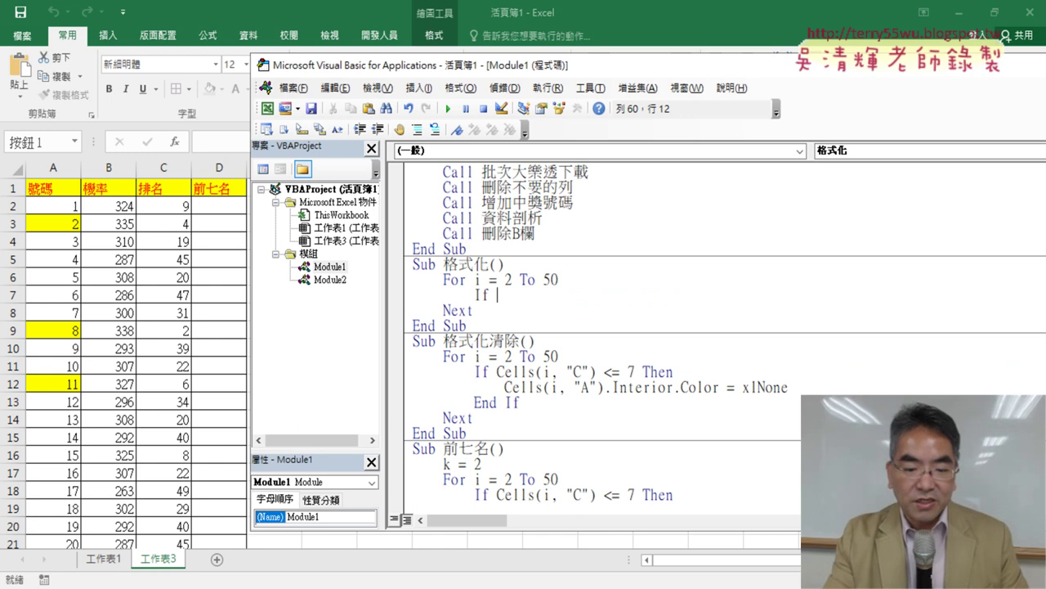
key(Return)
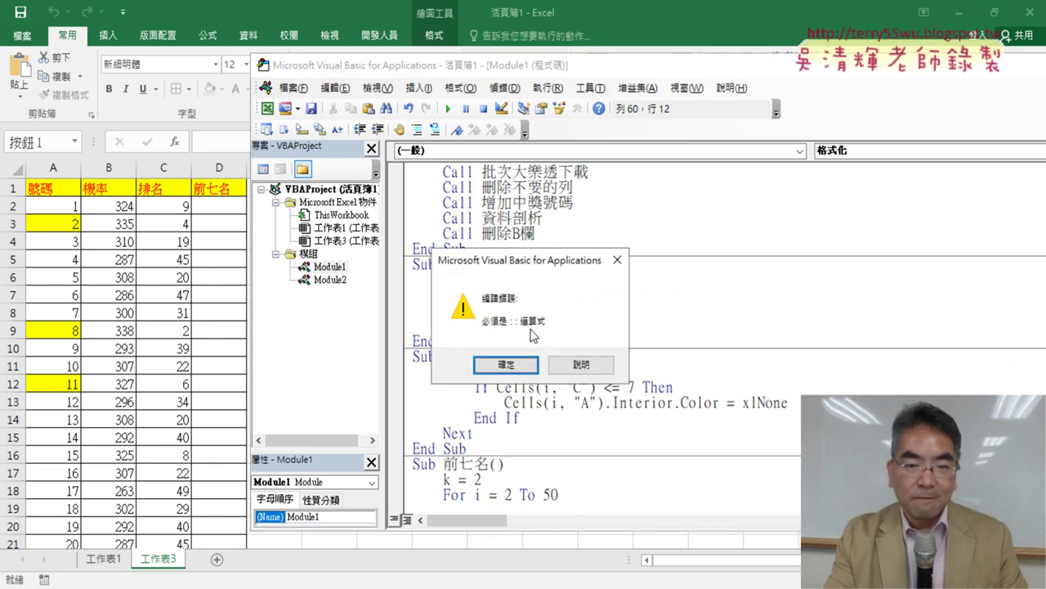
key(Return)
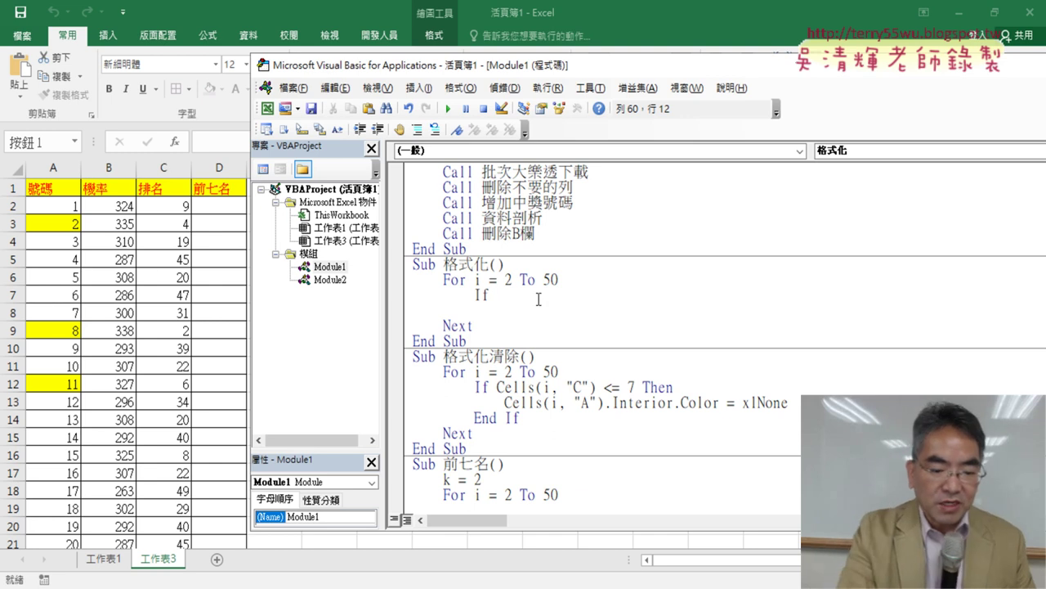
text(ㄒ一)
key(Escape)
Write an empty If Cells(i,"C") <= 7 Then … End If block inside the loop.
text(ce)
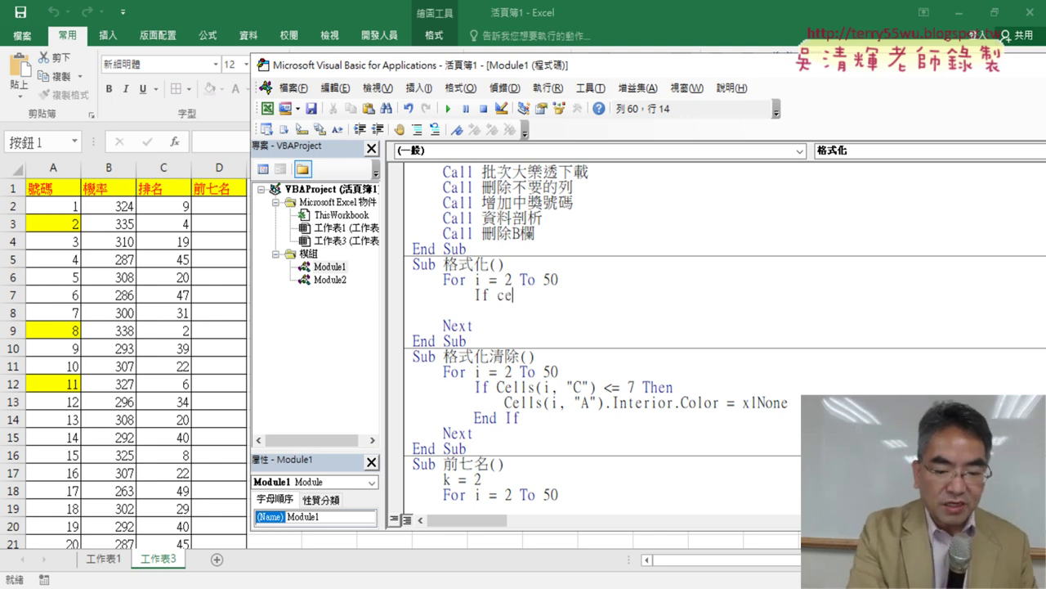
text(lls()
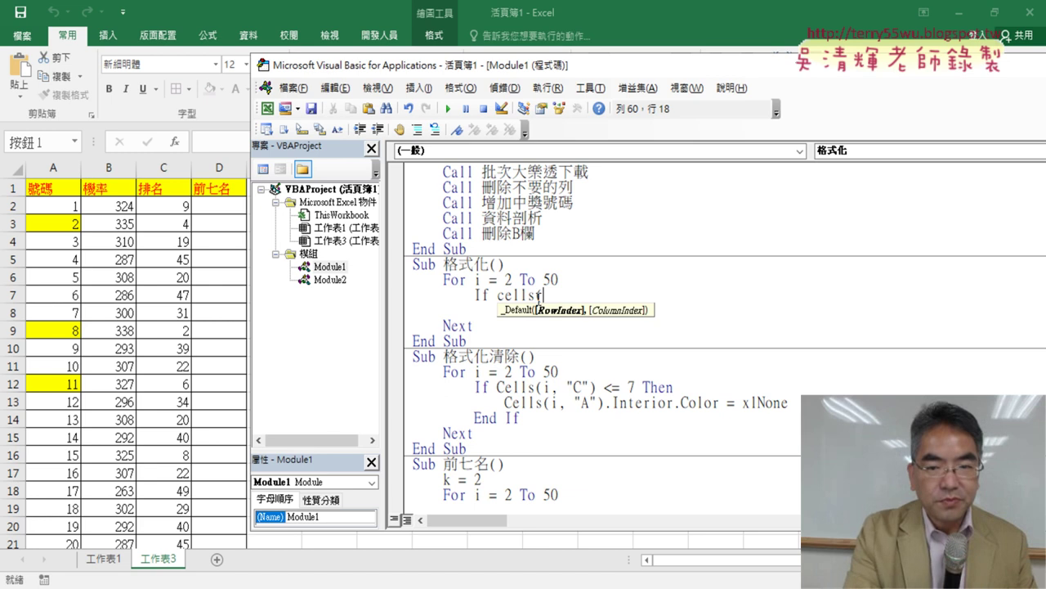
text(i,)
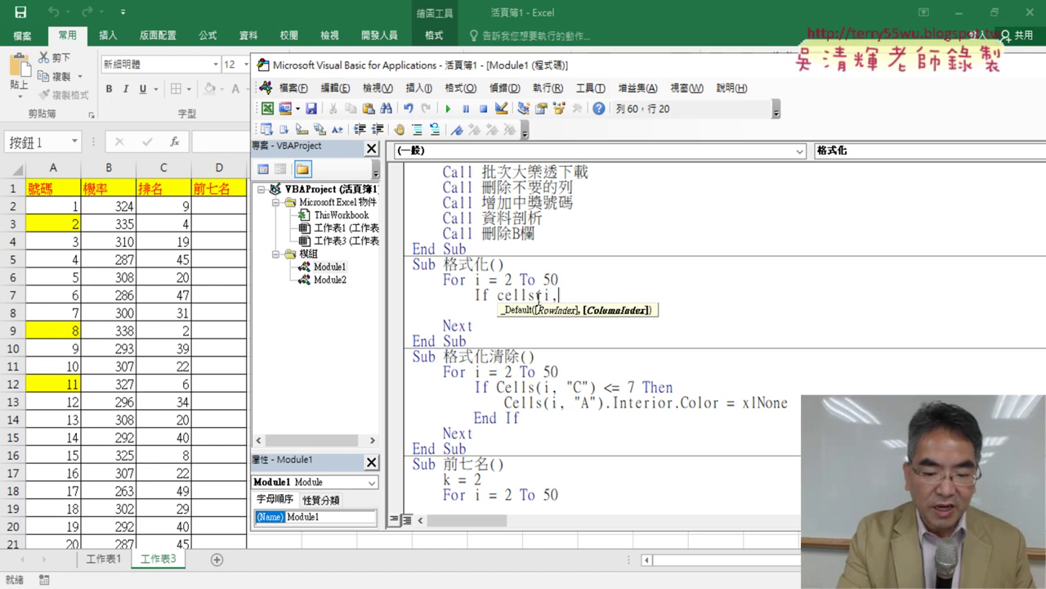
text(")
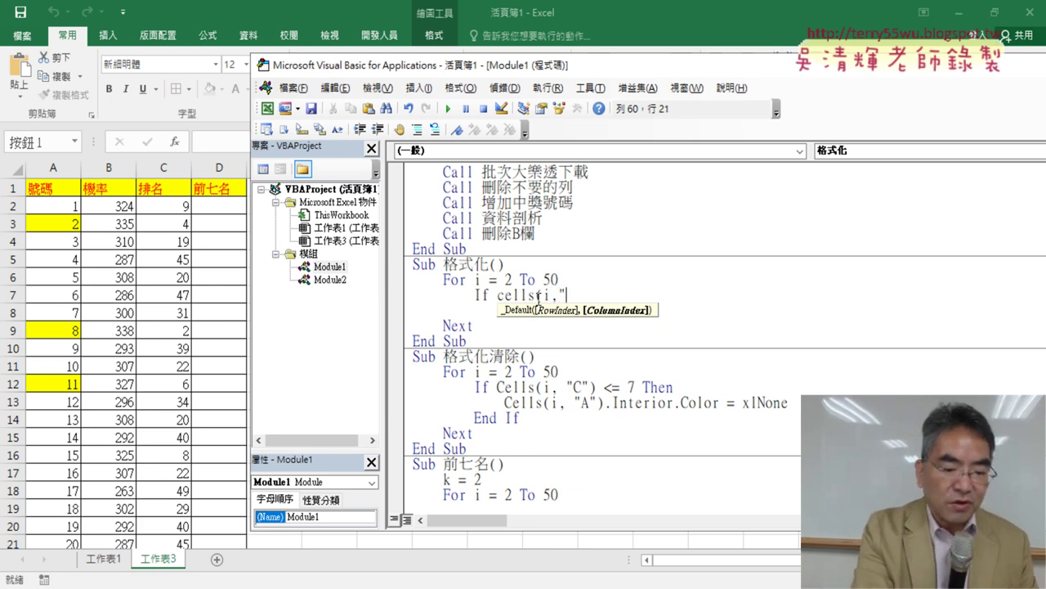
text(C"))
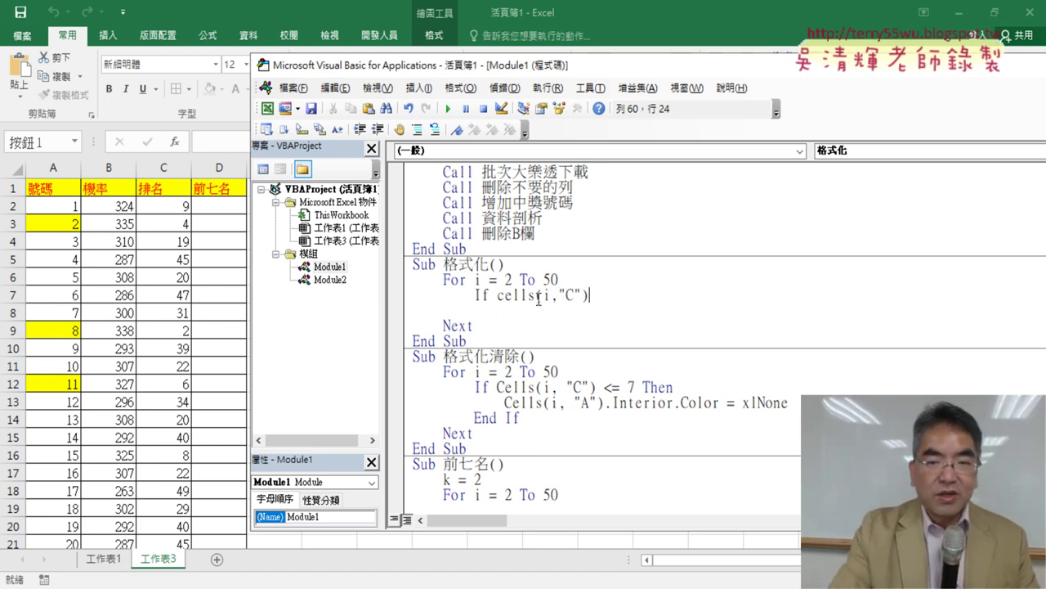
double_click(561, 295)
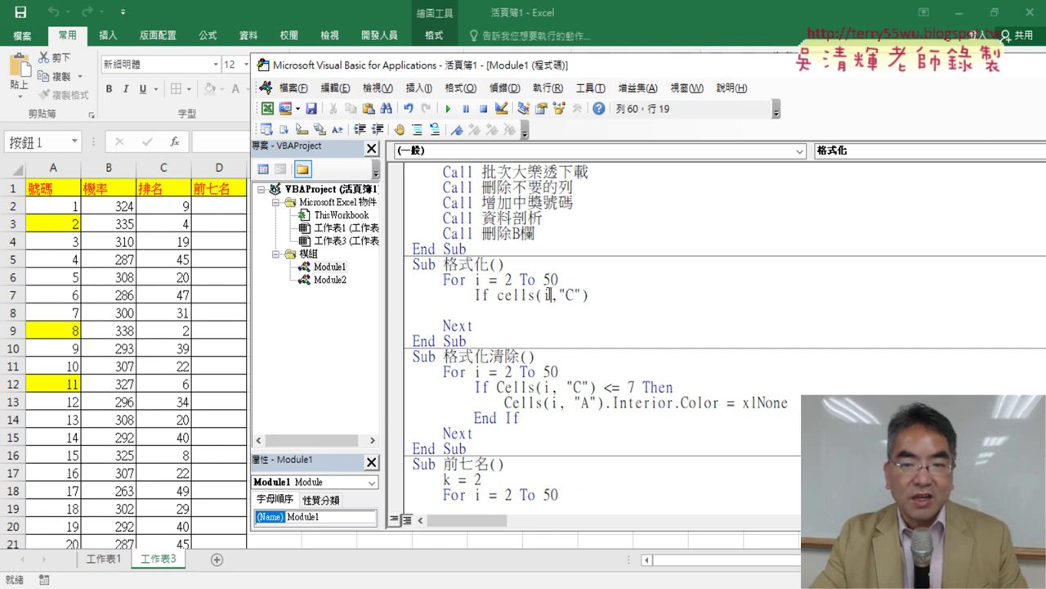
double_click(545, 295)
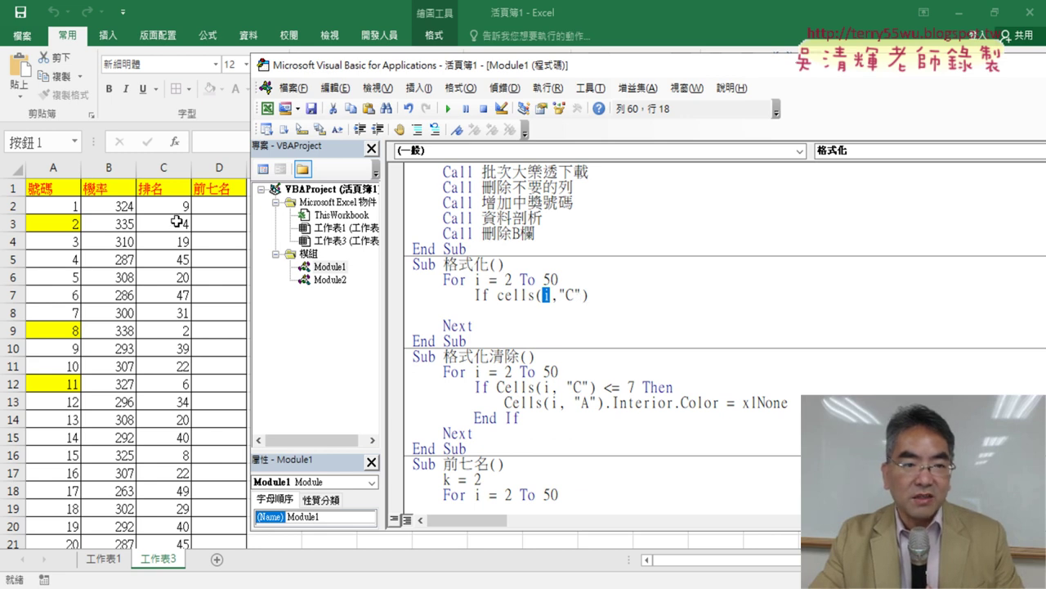
click(595, 294)
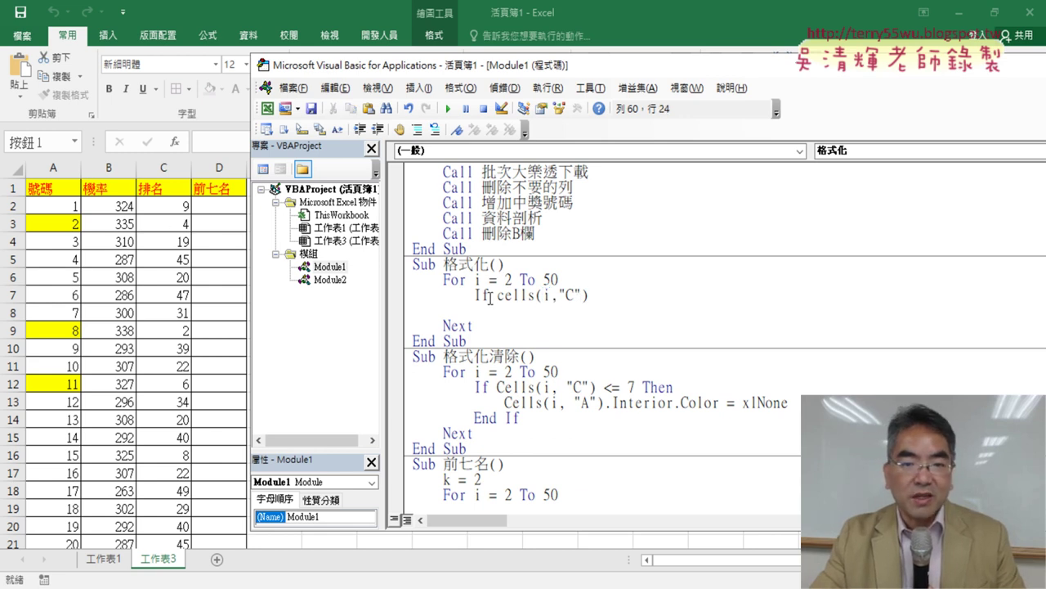
drag(498, 298, 590, 299)
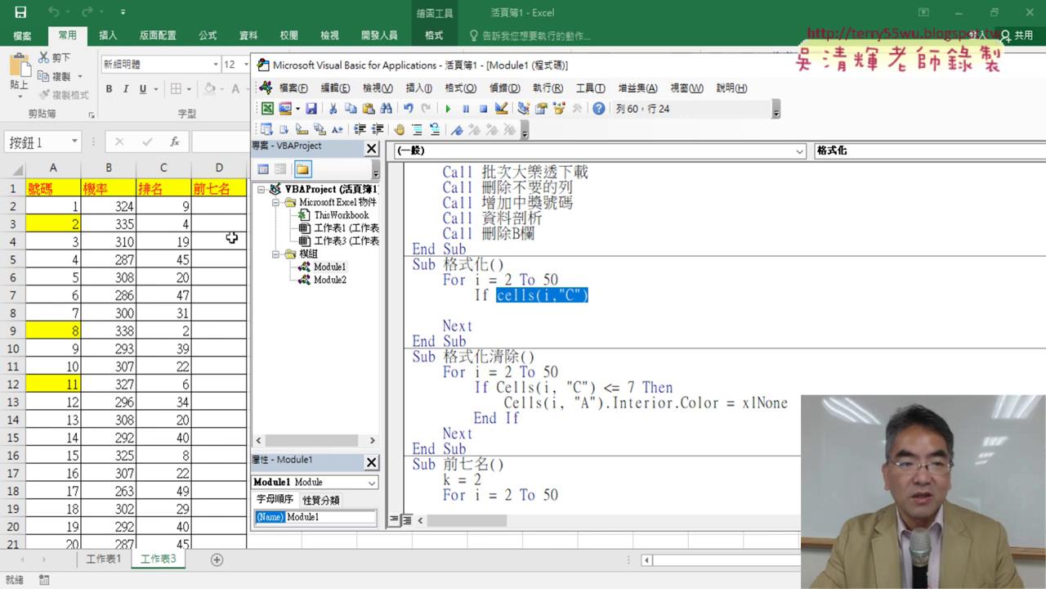
click(592, 298)
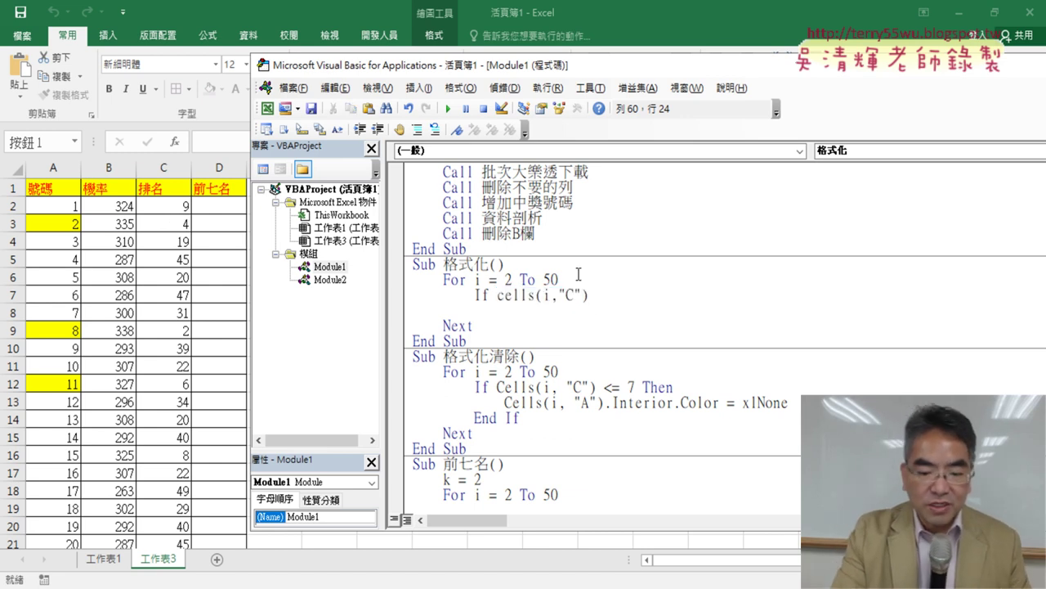
text(<=7)
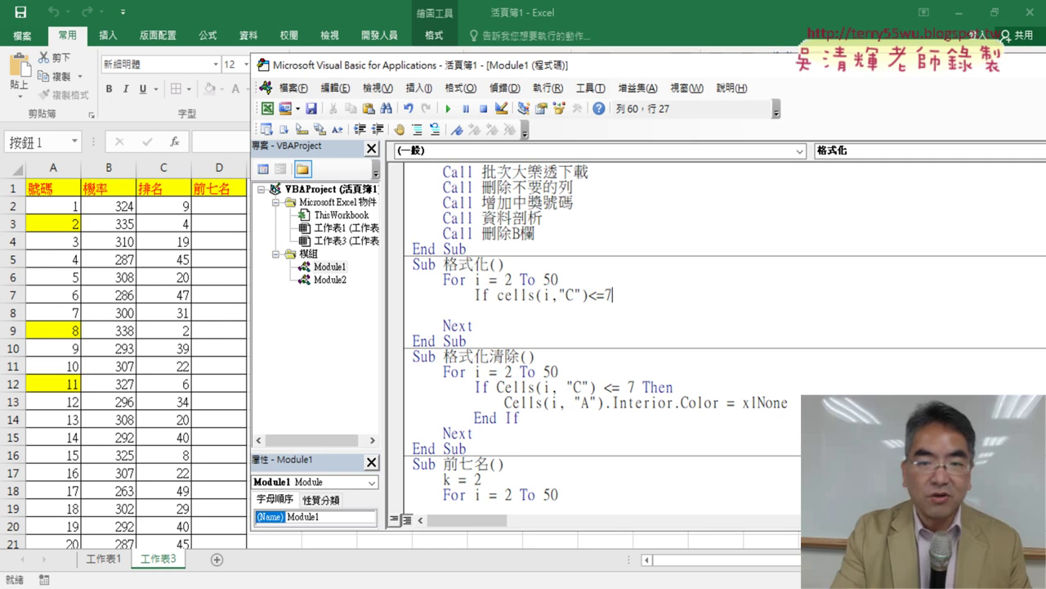
text( the)
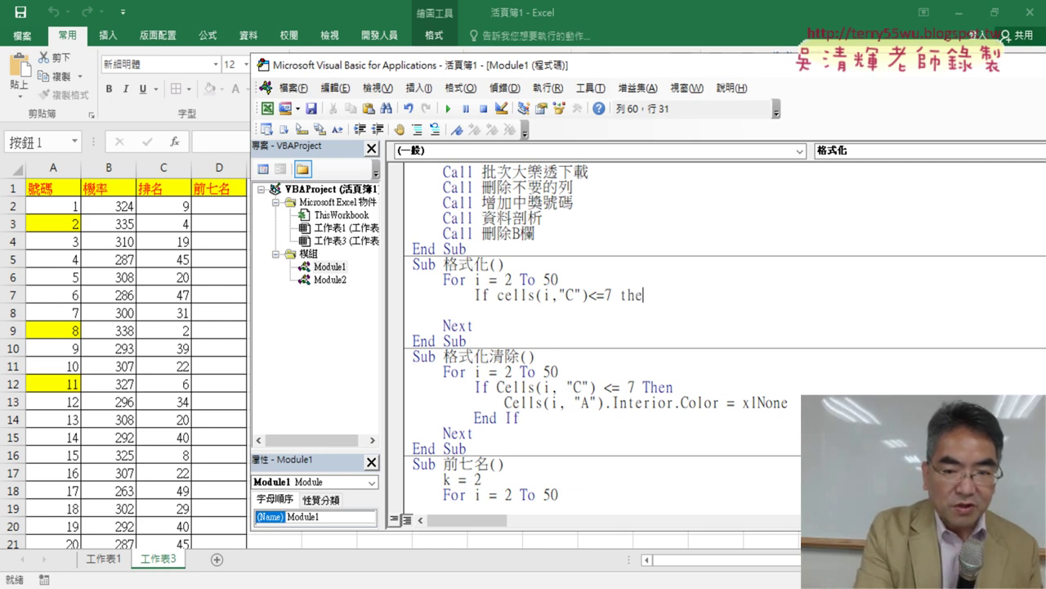
text(n)
key(Return)
key(Return)
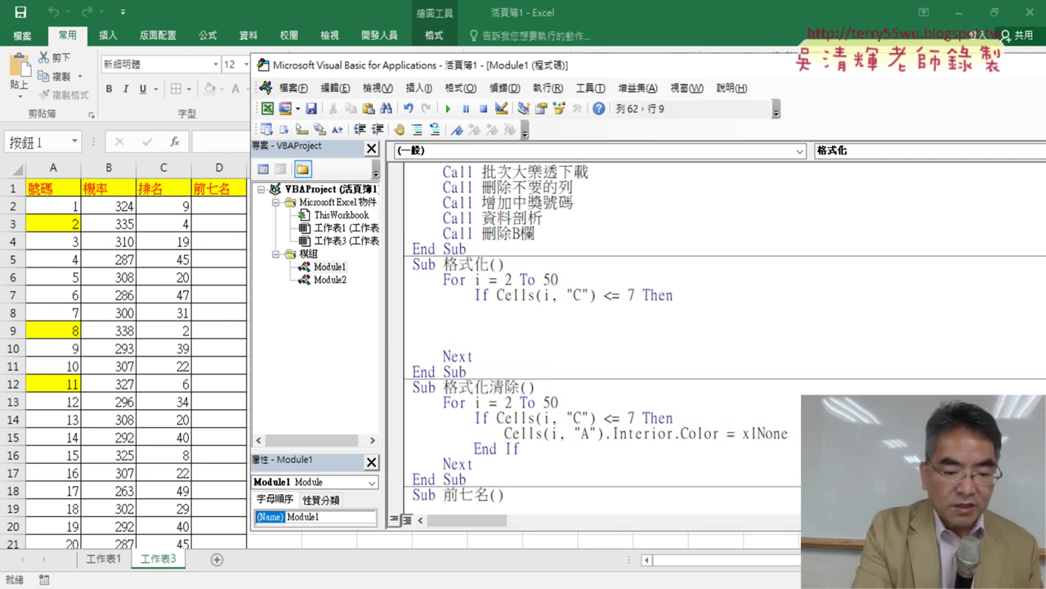
text(endi)
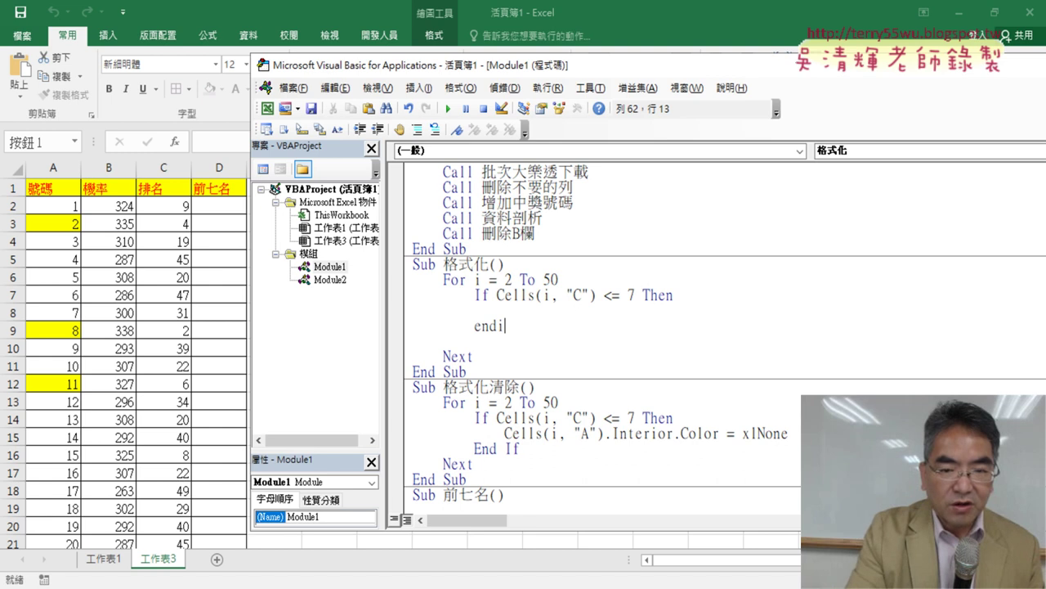
text(f)
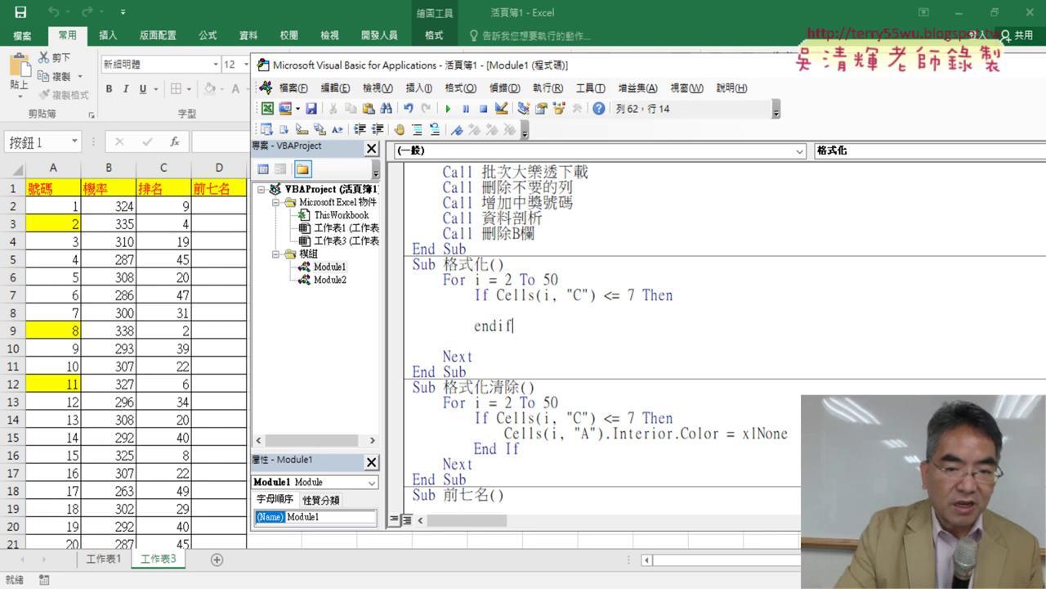
key(Left)
key(Left)
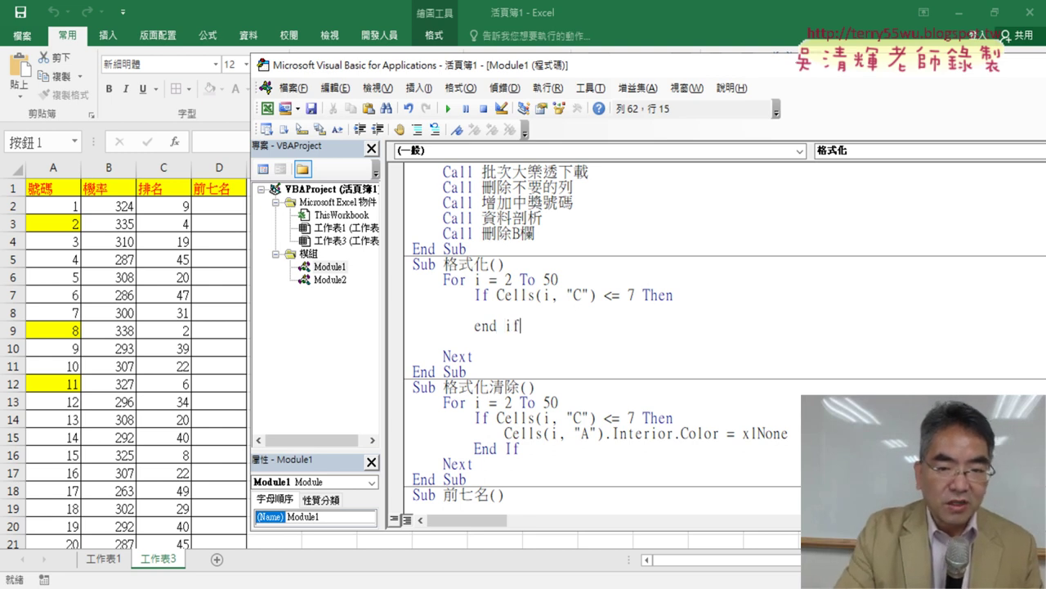
key(Delete)
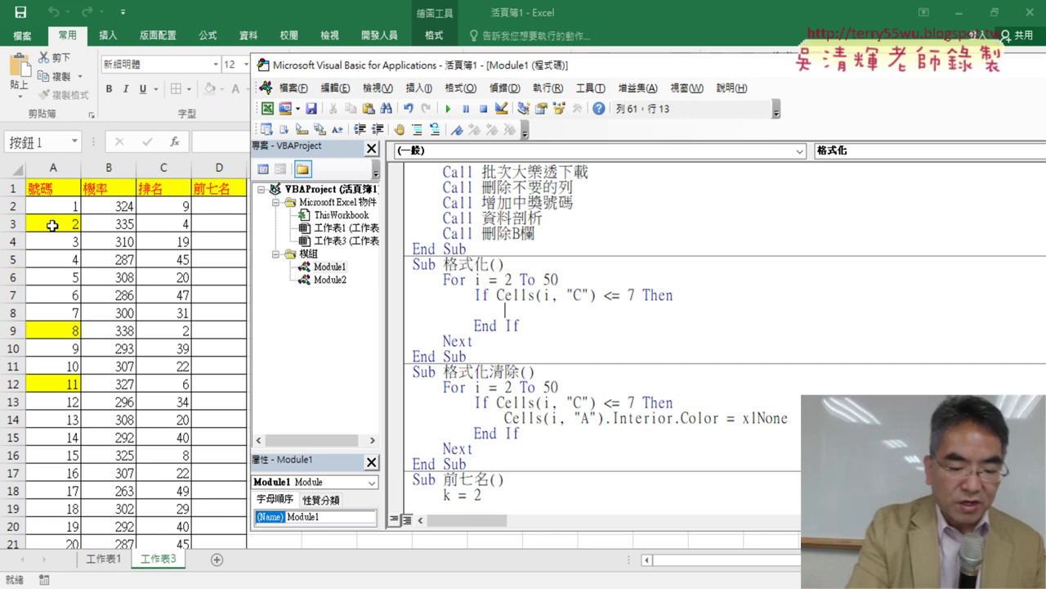
Begin the If body as Cells.Interior.Color = rgb(, choosing Interior from IntelliSense.
text(cells)
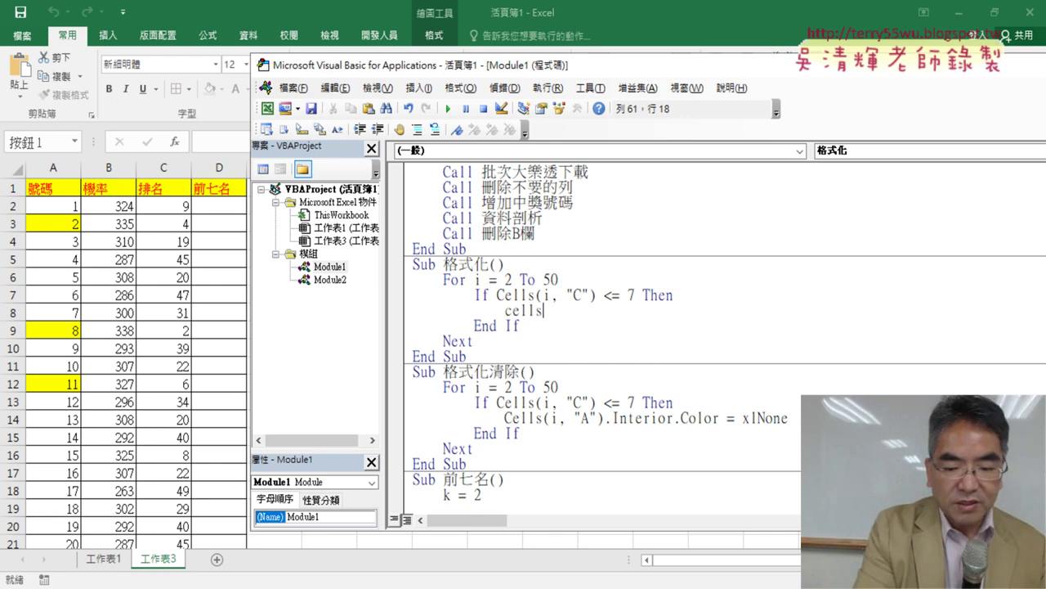
text(.)
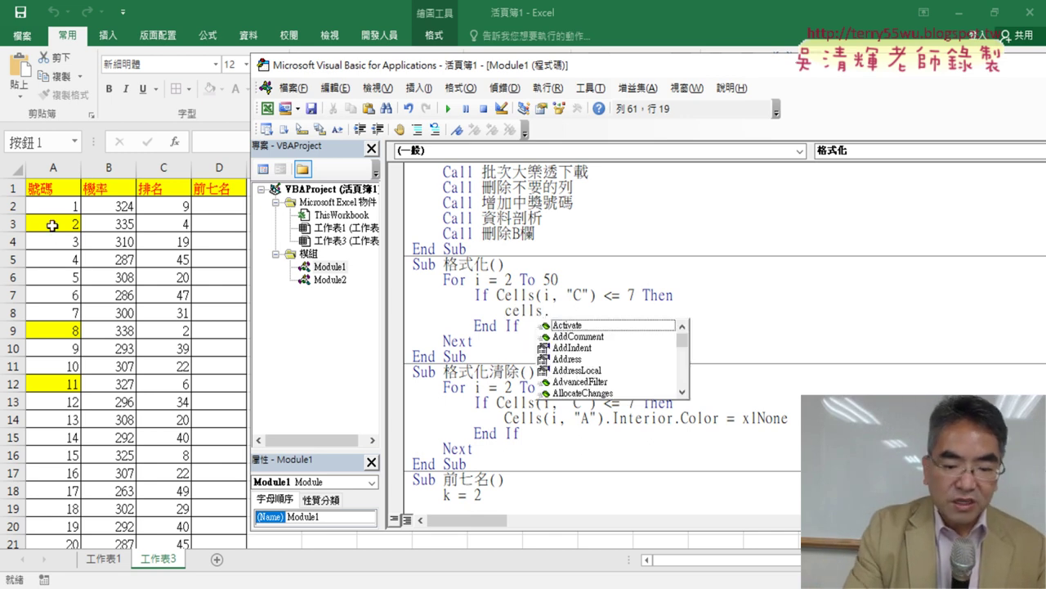
text(in)
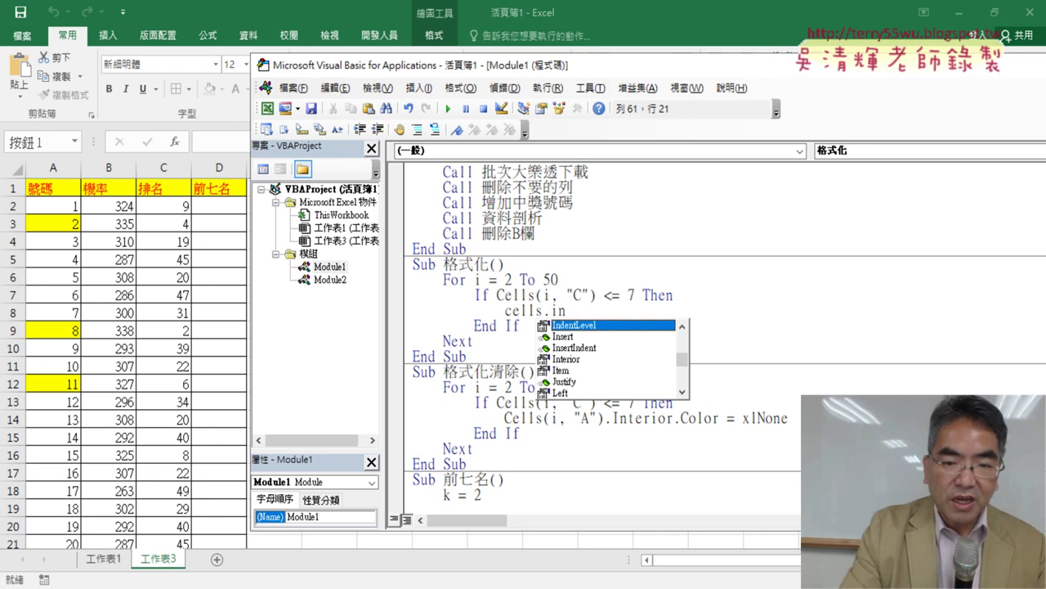
key(Down)
key(Down)
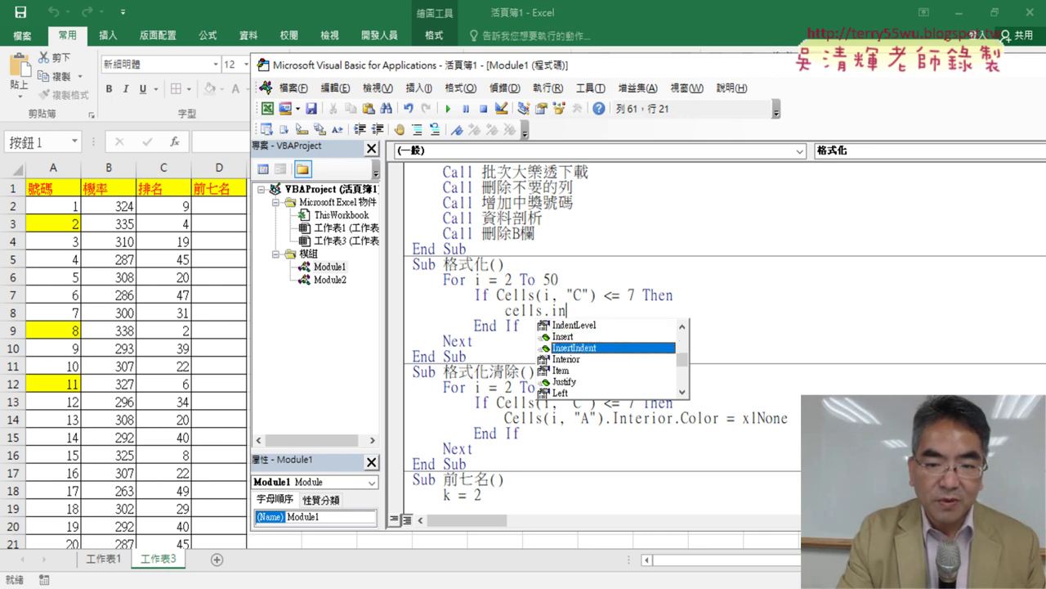
key(Down)
key(Down)
key(Up)
key(space)
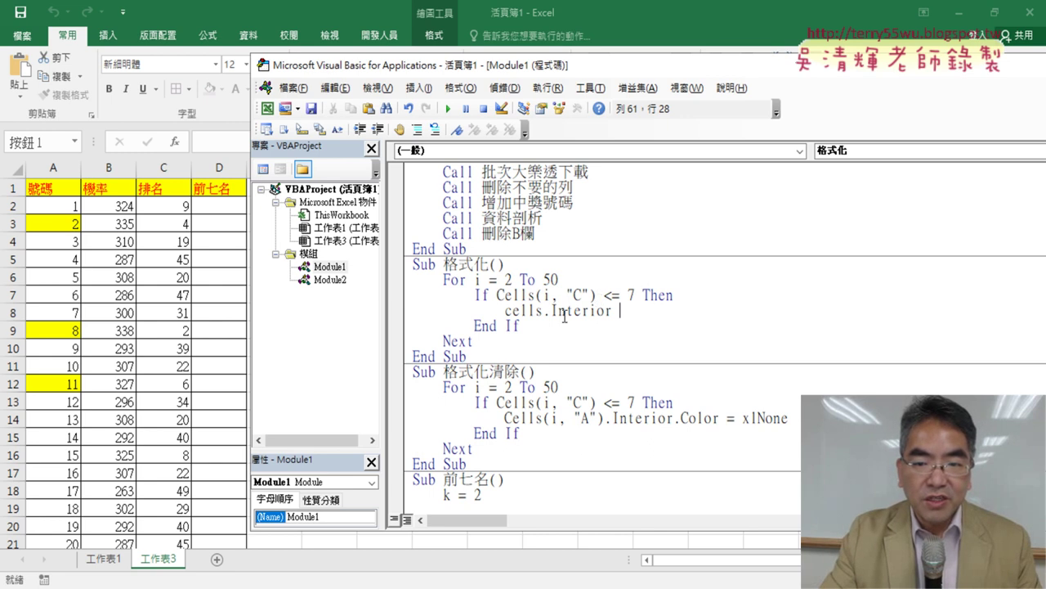
drag(594, 296, 542, 296)
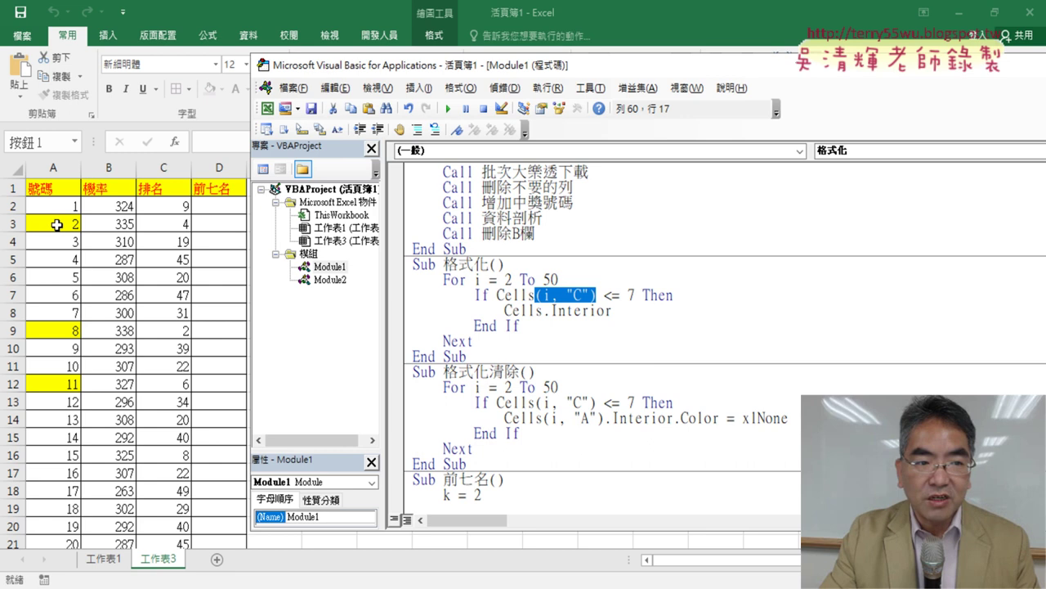
click(621, 310)
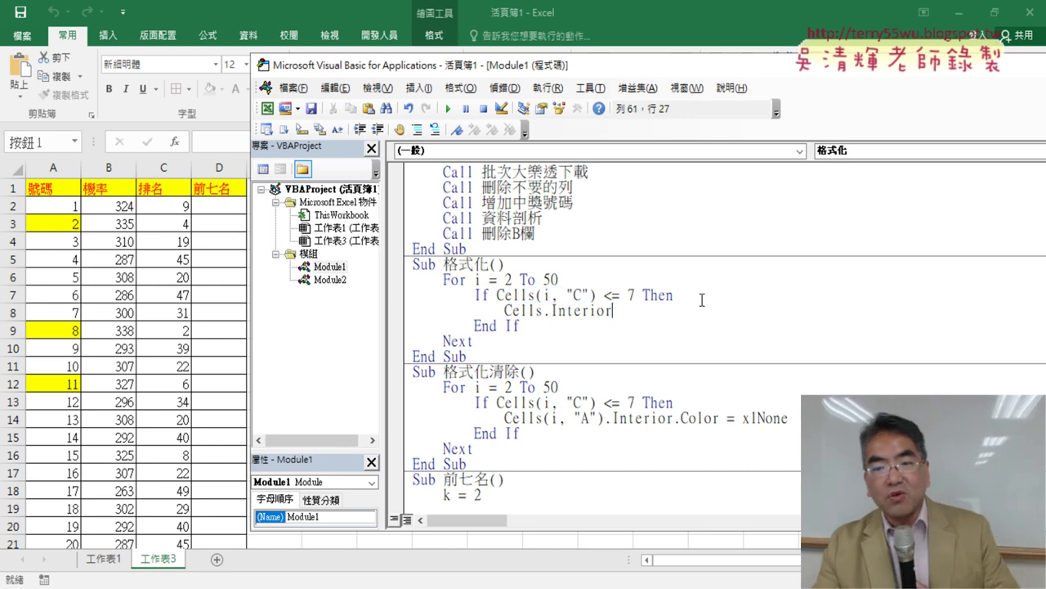
text(.)
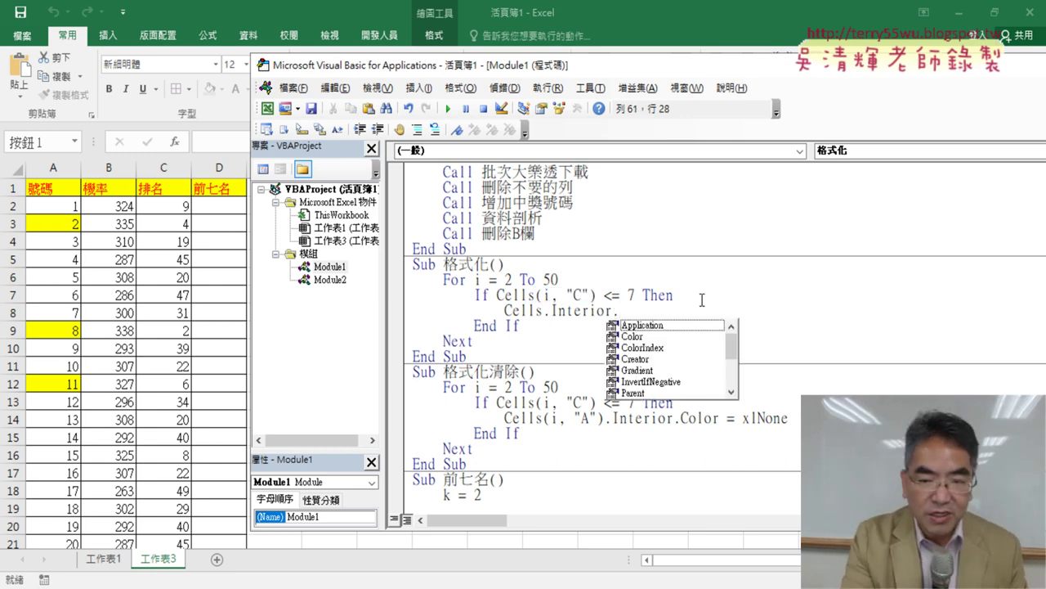
text(c)
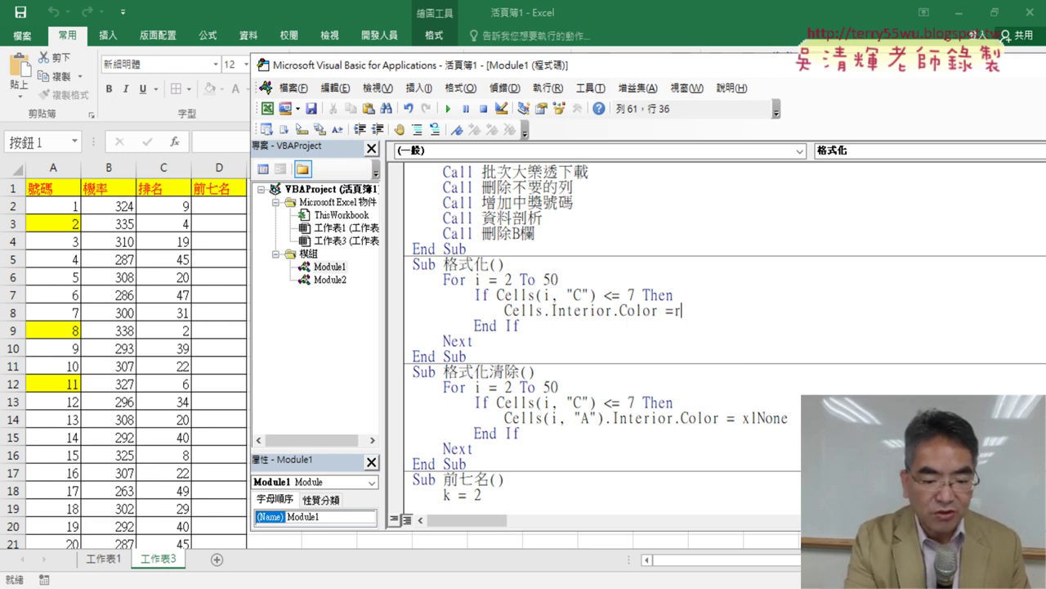
text( gb)
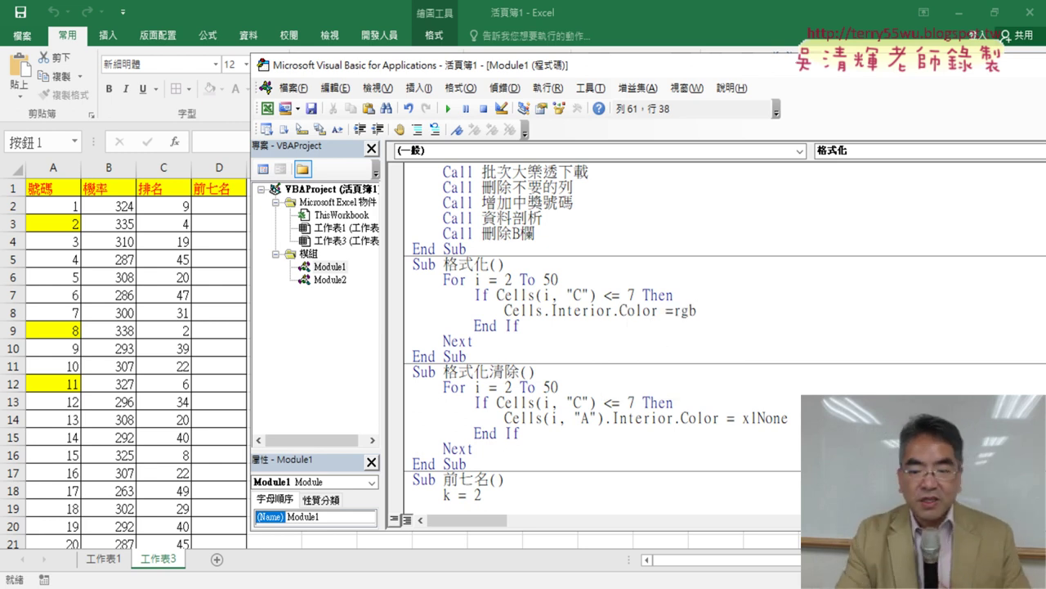
text(()
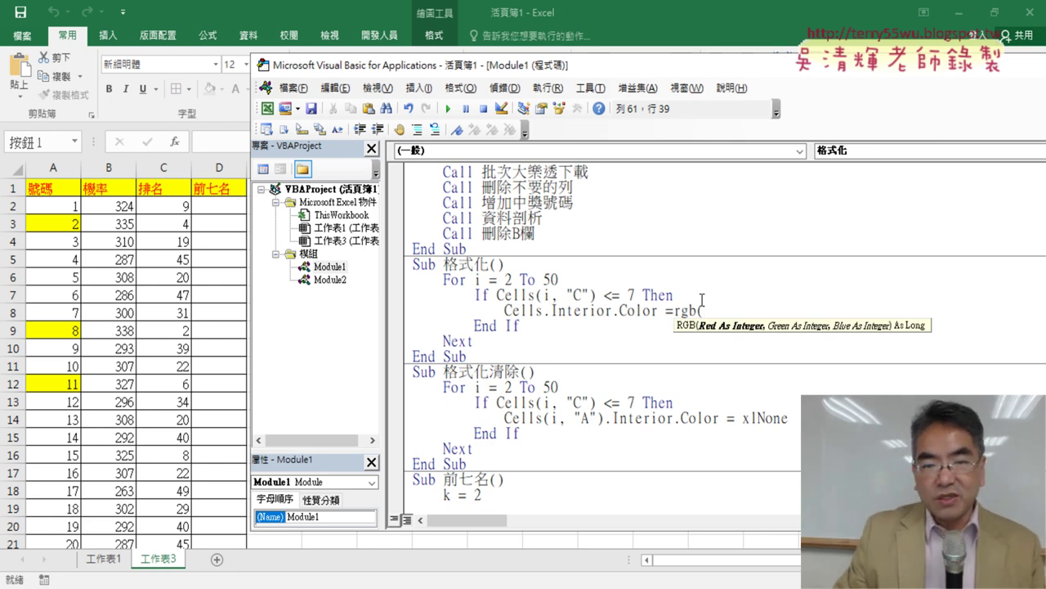
click(178, 198)
Check the RGB values of the yellow fill colour in the colour picker without applying it.
click(222, 89)
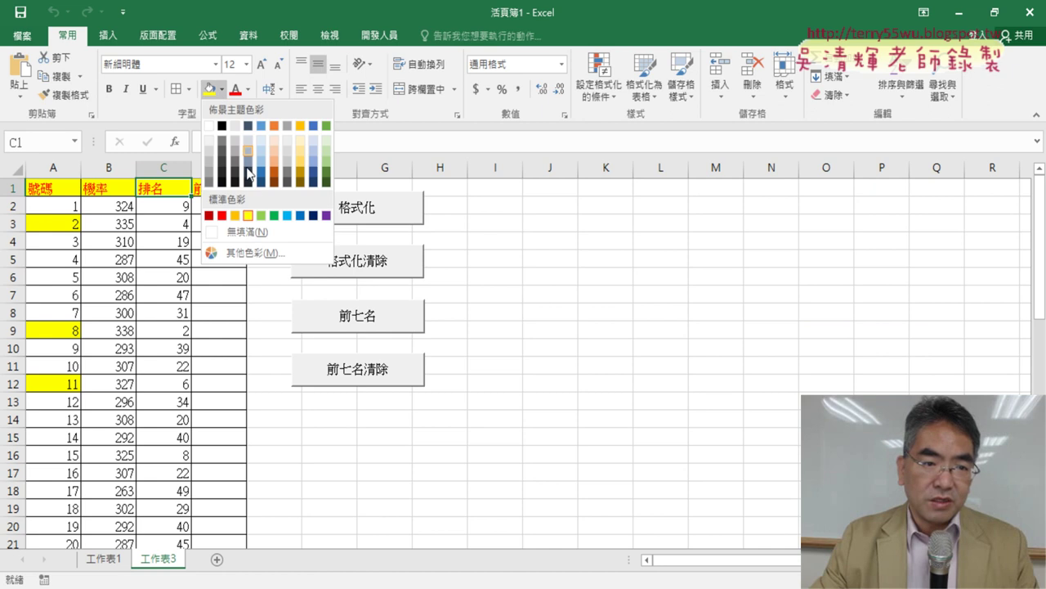
click(262, 253)
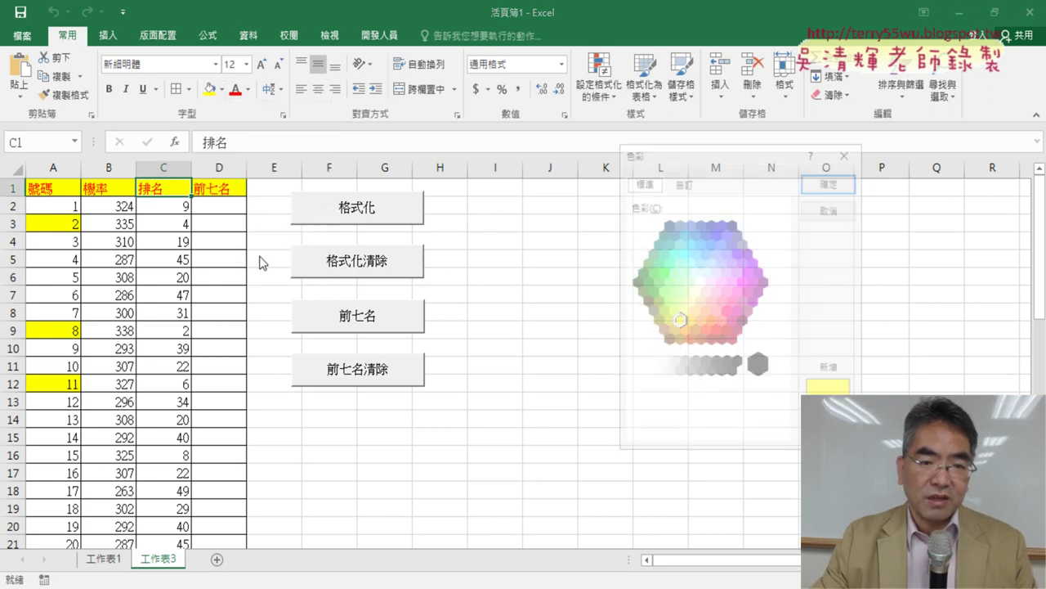
click(680, 183)
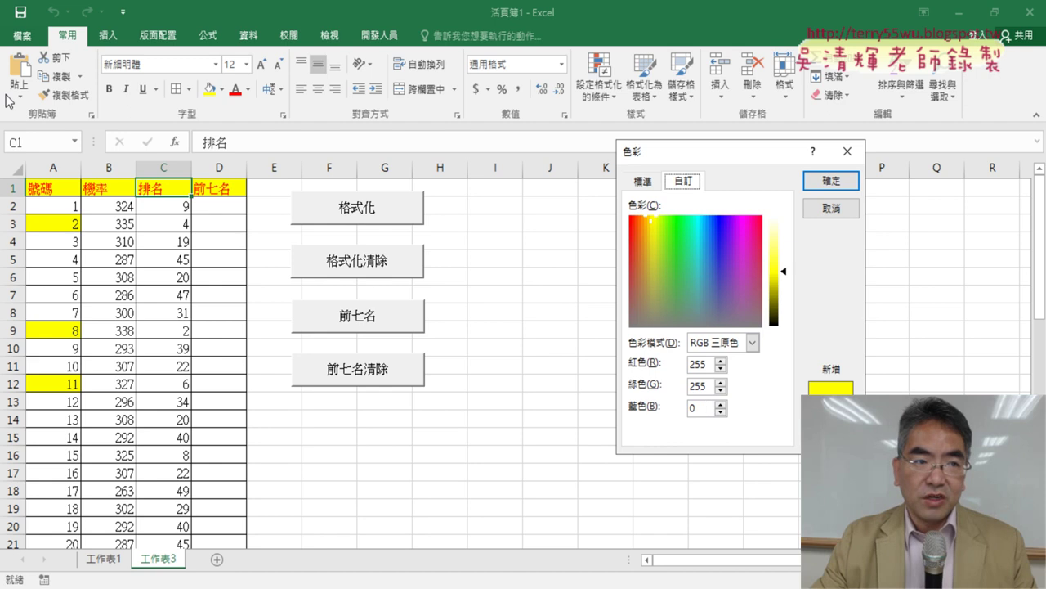
click(847, 151)
Complete the colour line as Cells.Interior.Color = RGB(255, 255, 0) in the VBA editor.
click(369, 39)
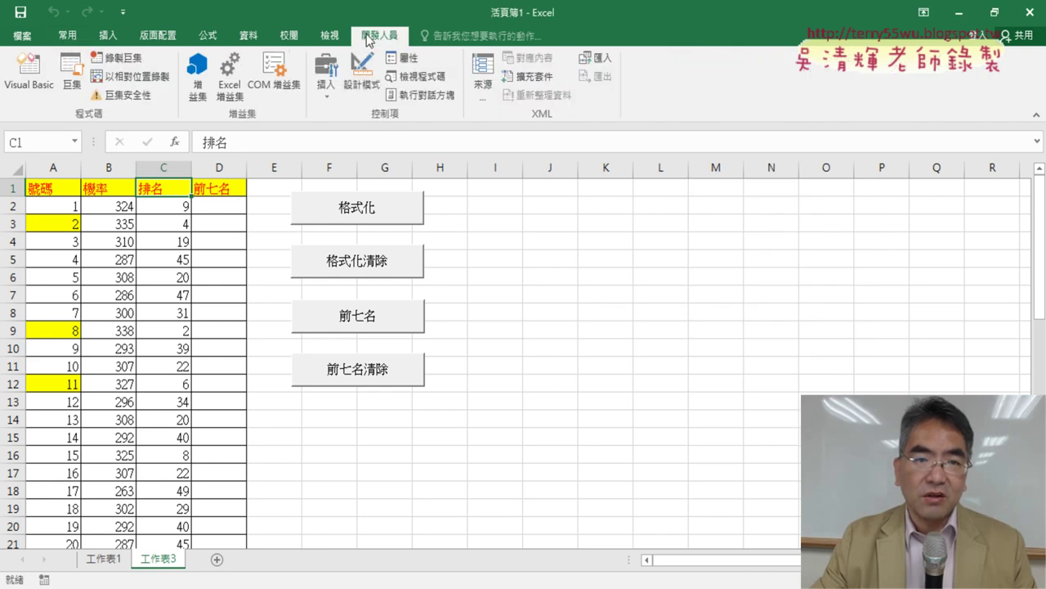
click(29, 72)
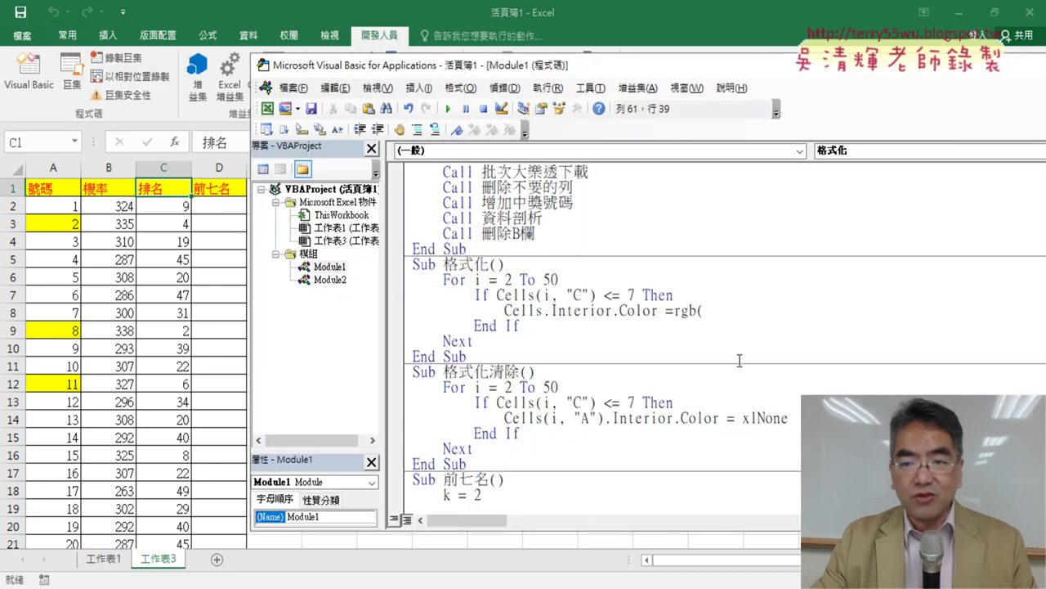
text(255)
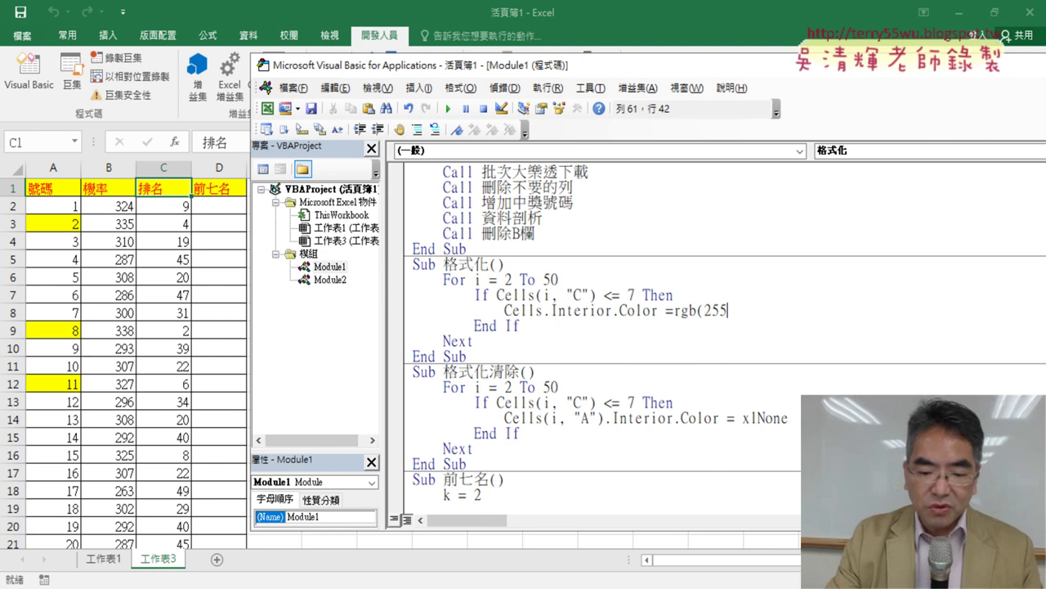
text(,255)
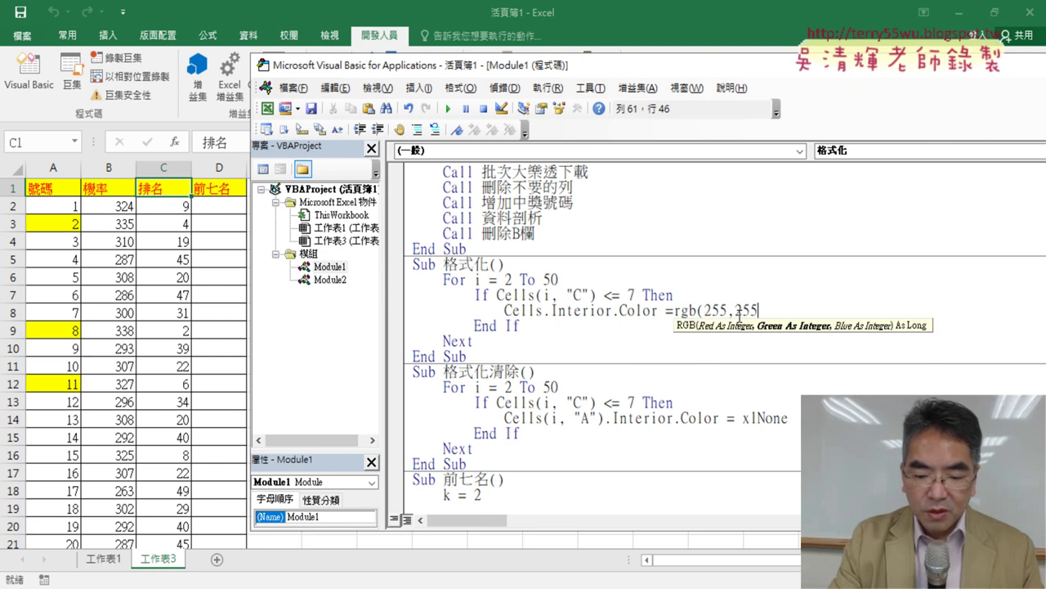
text(,0))
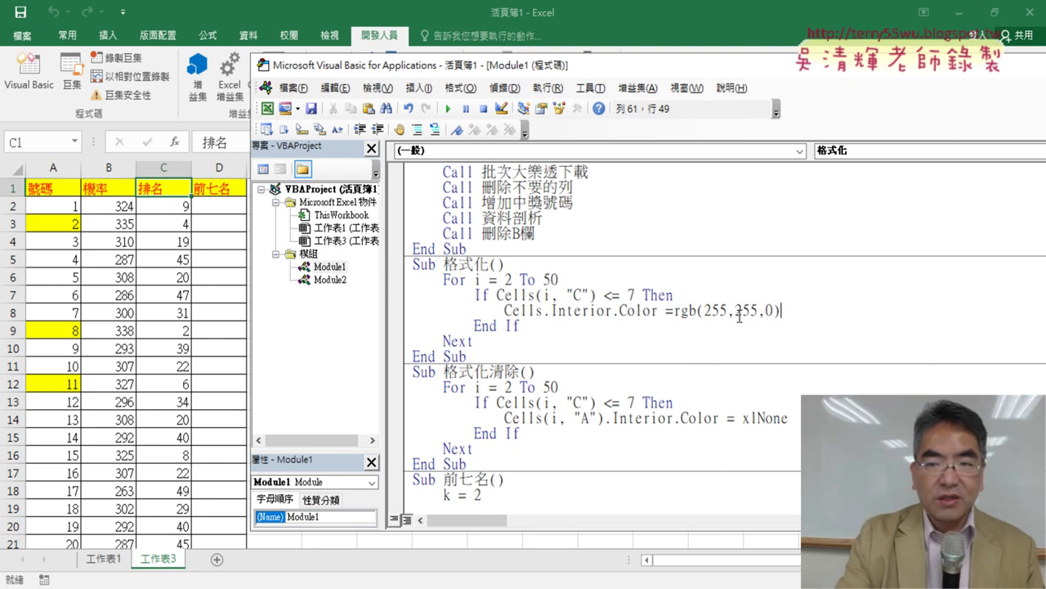
click(760, 418)
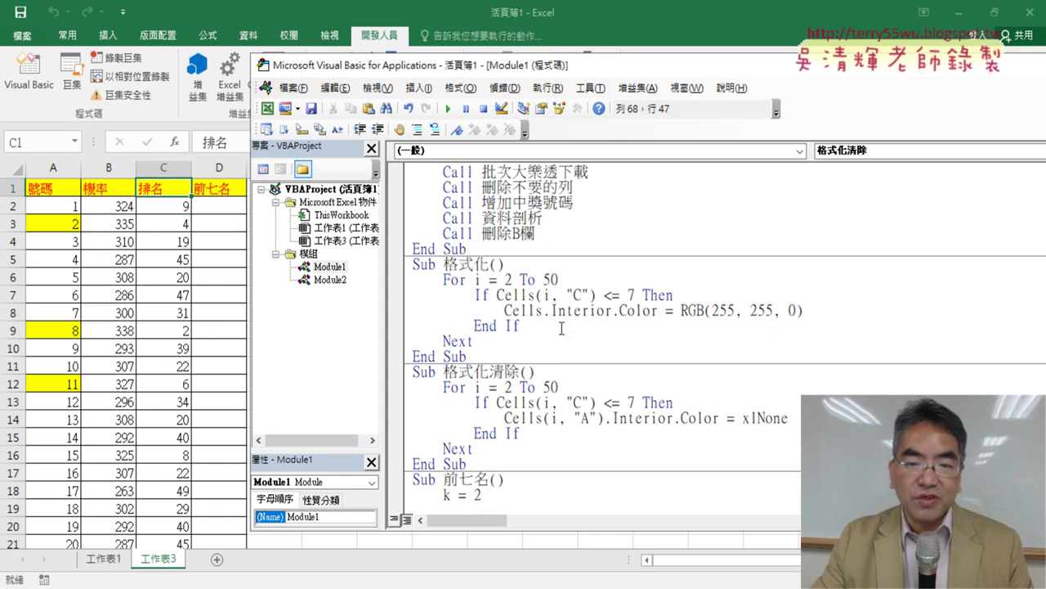
drag(488, 351, 407, 270)
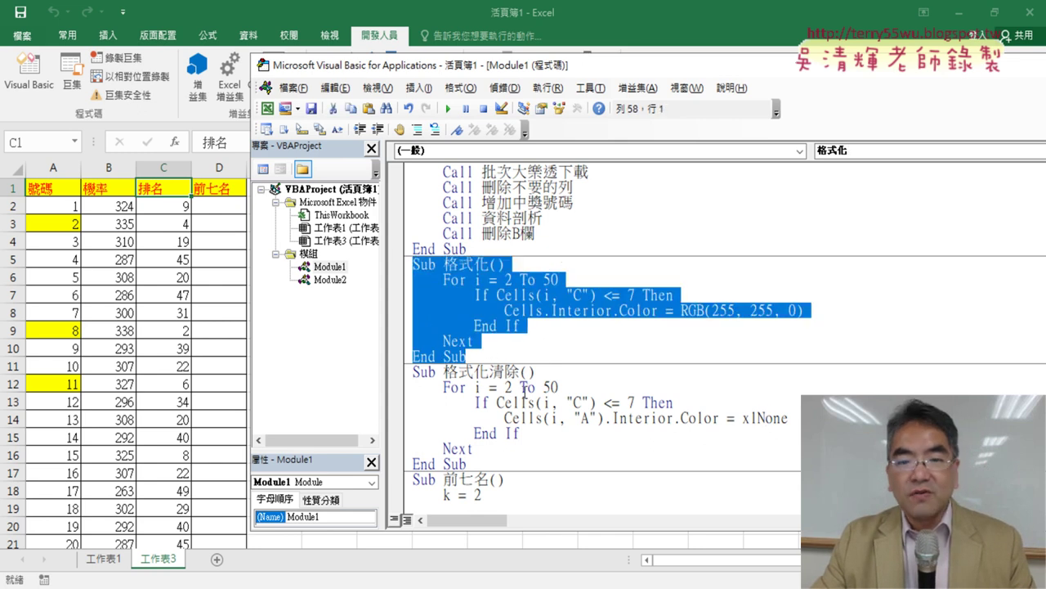
drag(800, 422, 749, 419)
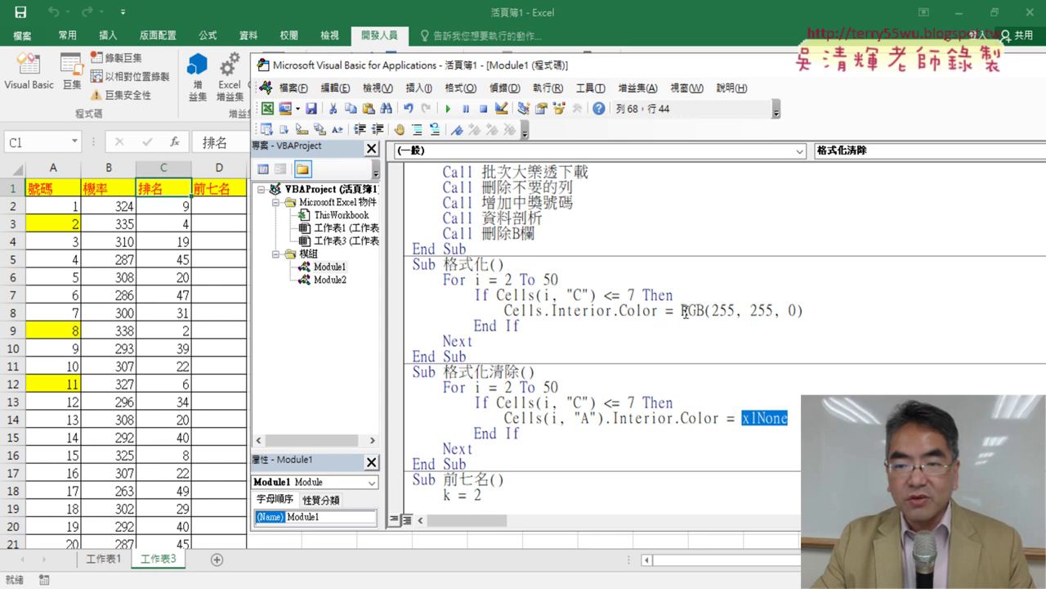
drag(685, 314, 827, 314)
drag(797, 419, 748, 419)
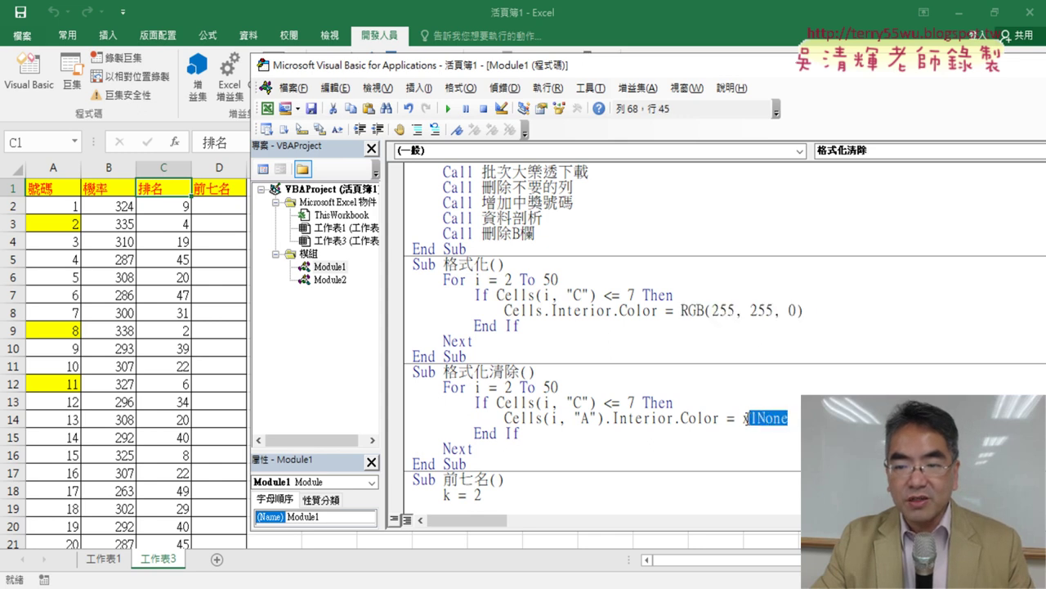
Run 格式化清除, then test-run the 格式化 macro.
click(576, 420)
click(448, 107)
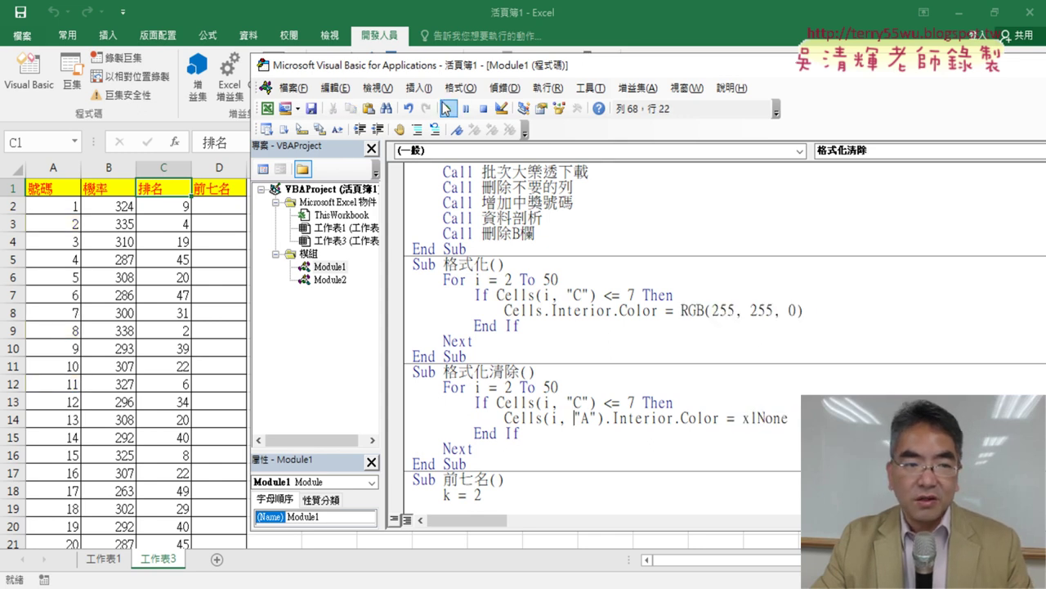
click(522, 295)
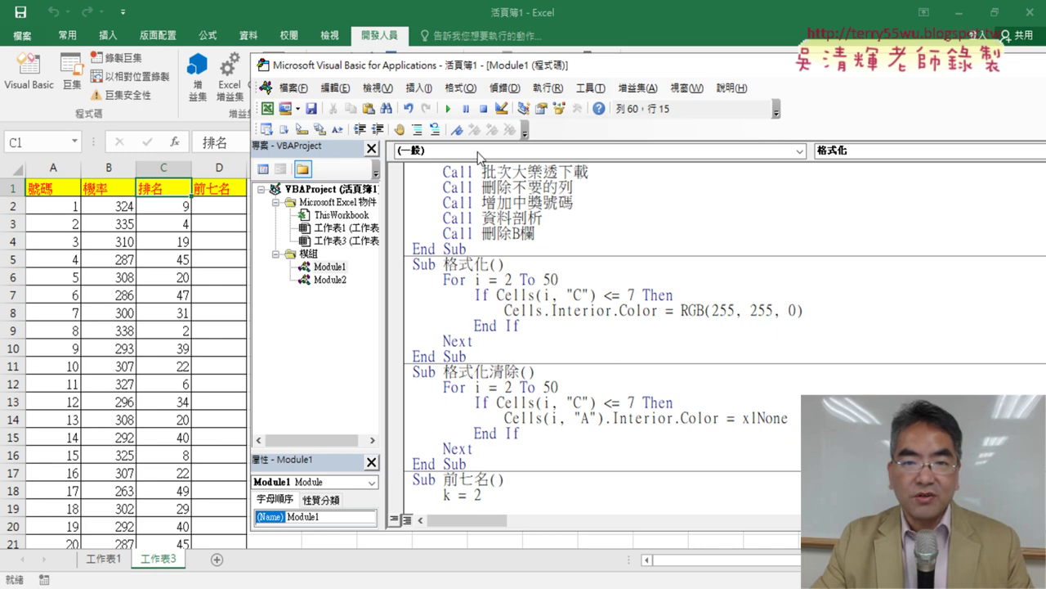
click(448, 109)
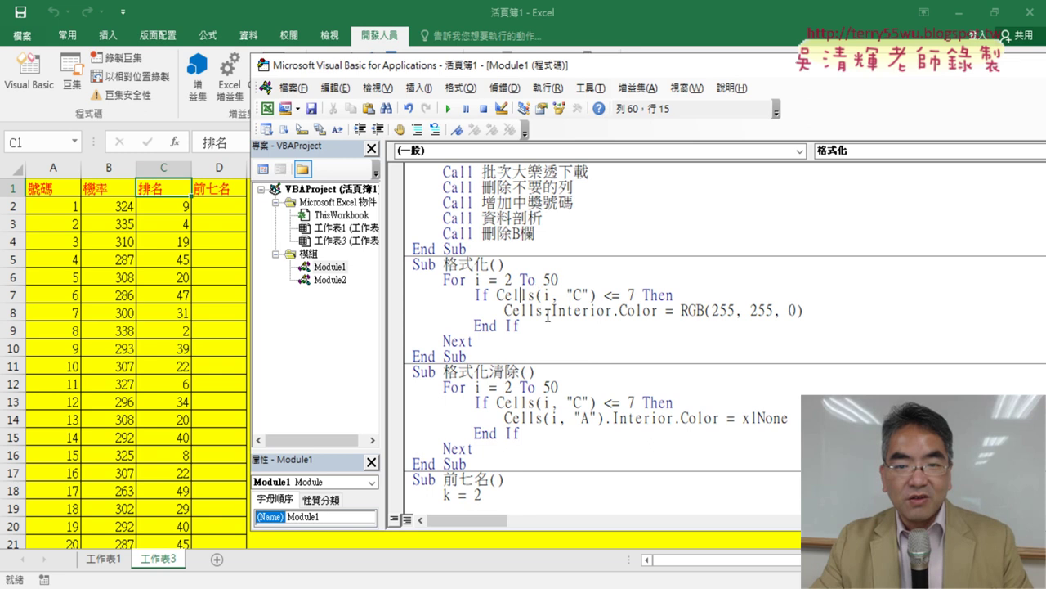
Change the colour line to target Cells(i, "A") instead of all cells.
drag(545, 315, 509, 310)
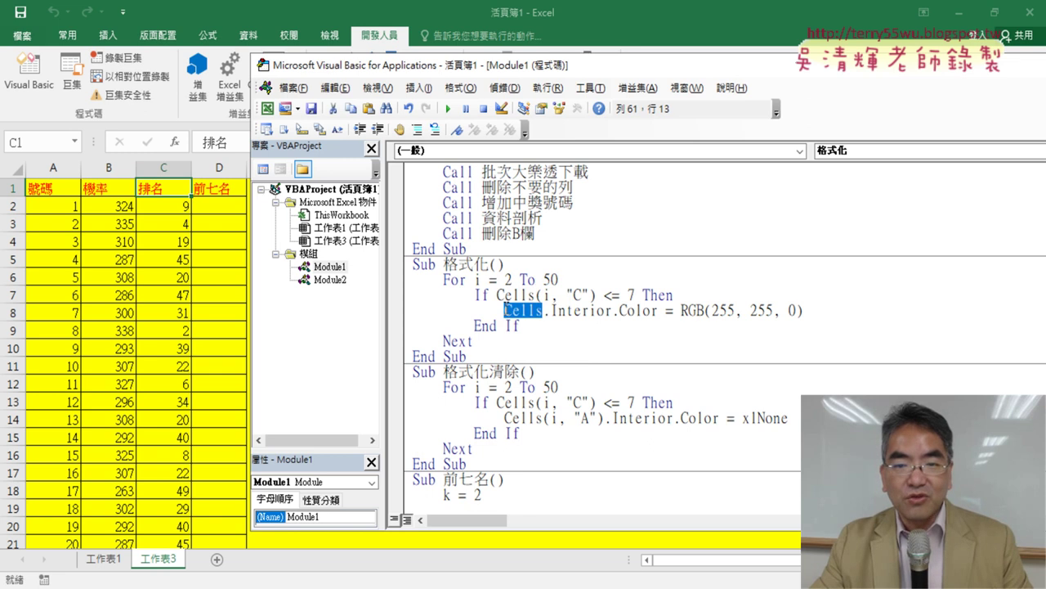
drag(805, 310, 505, 311)
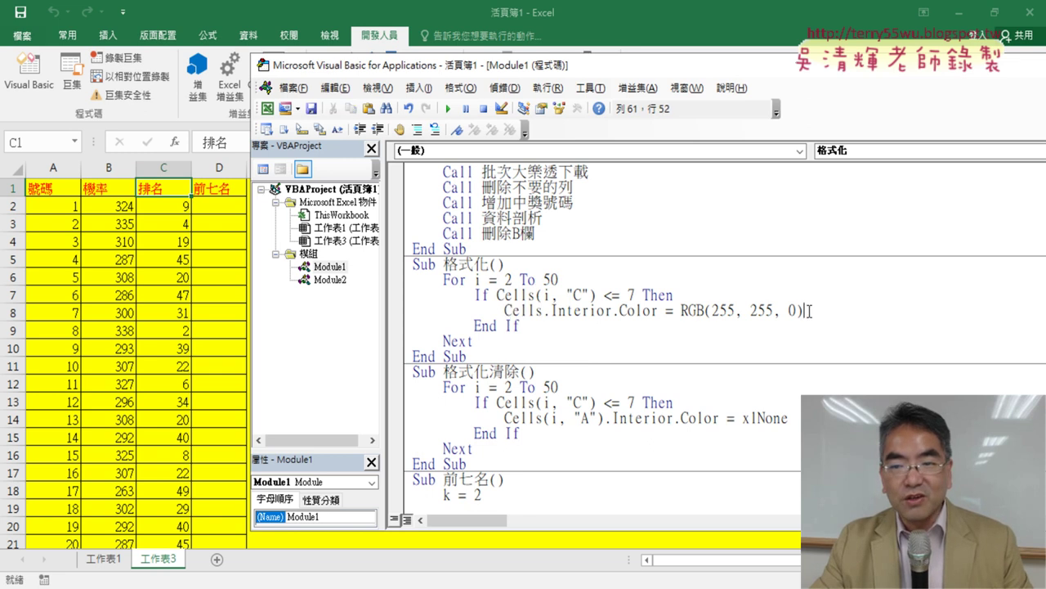
click(581, 309)
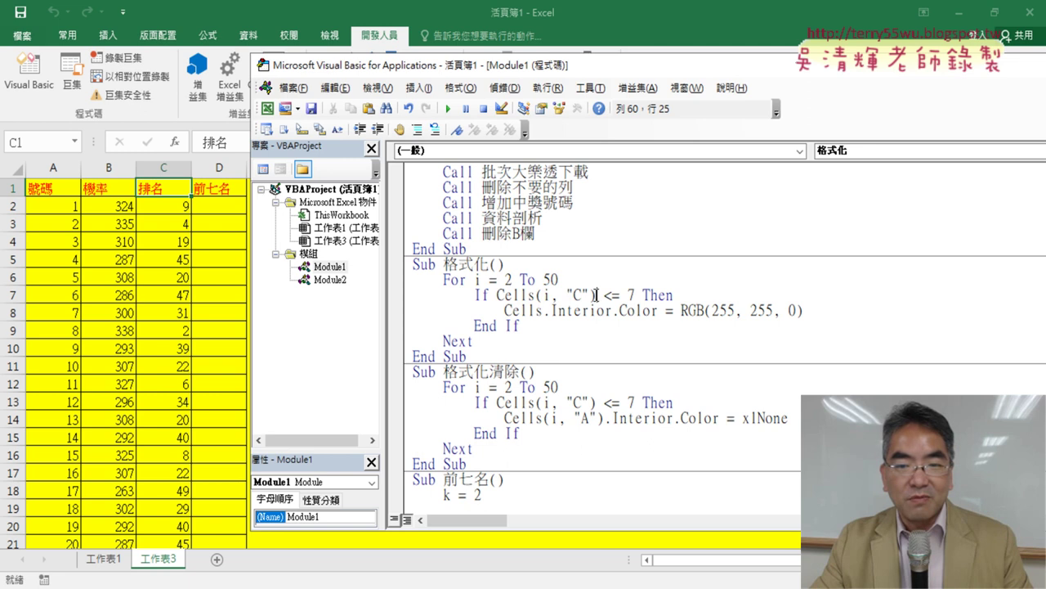
drag(595, 295, 543, 294)
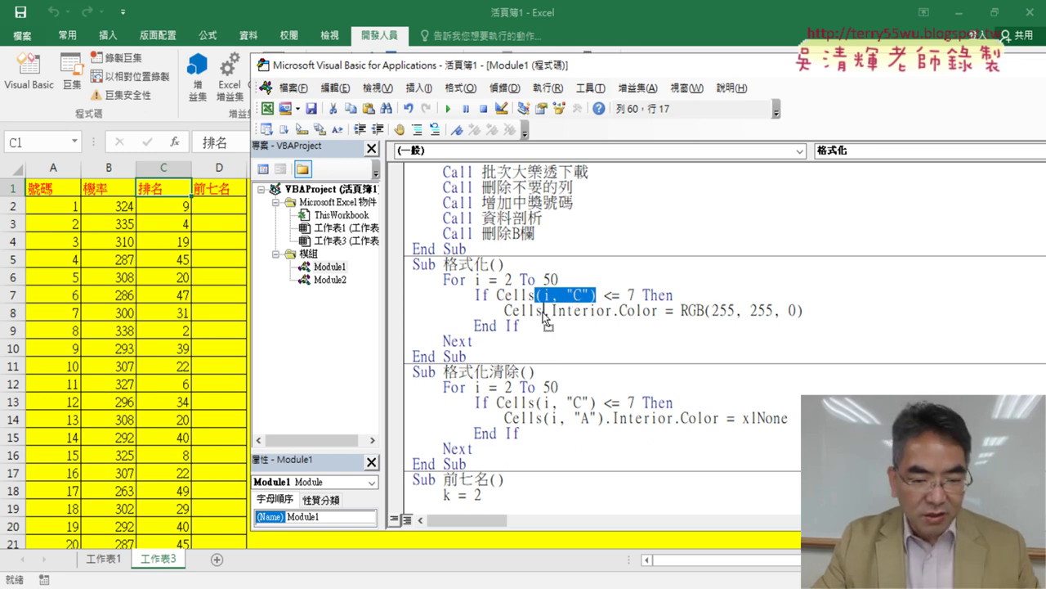
drag(545, 319, 545, 318)
double_click(589, 310)
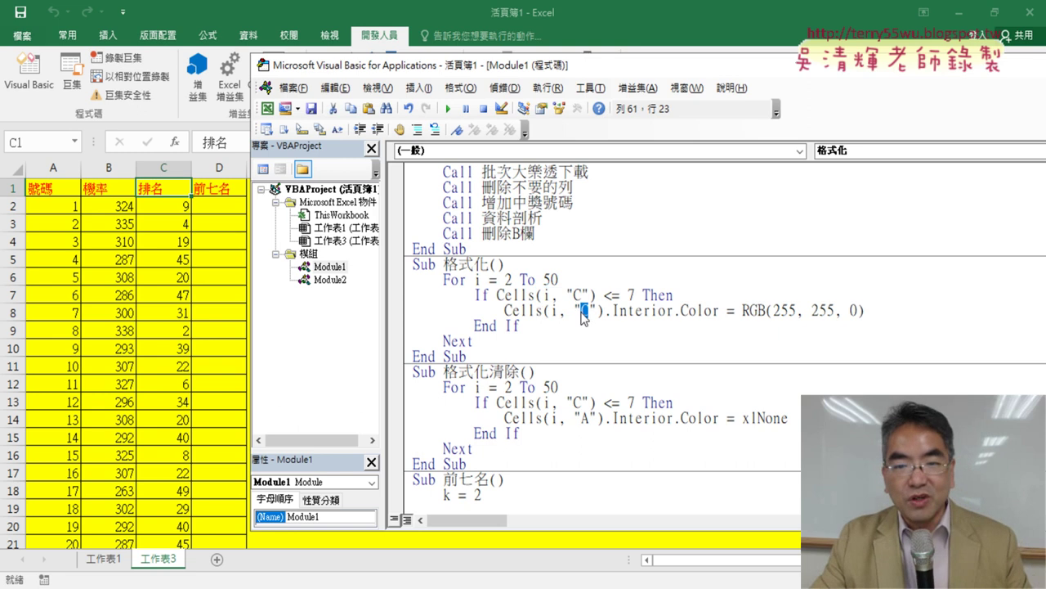
text(A)
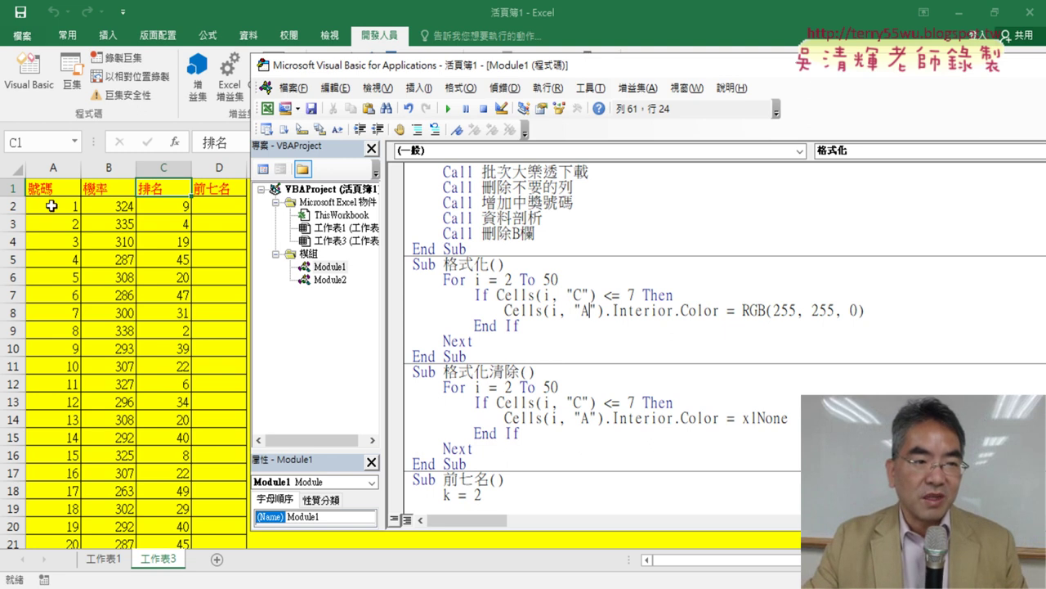
Select the whole sheet and apply No Fill, then undo it.
click(18, 173)
click(16, 170)
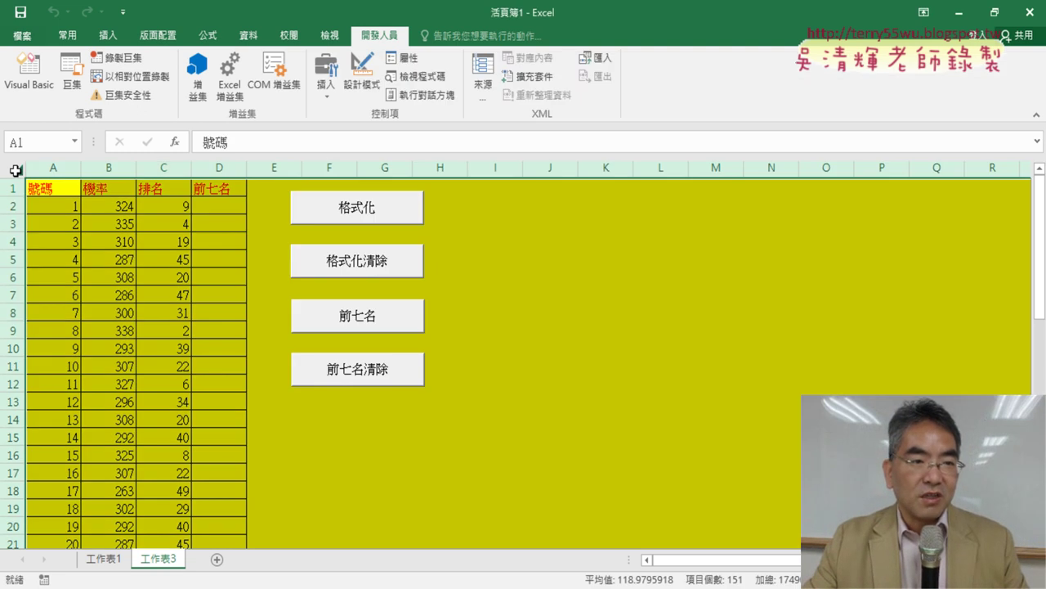
click(72, 37)
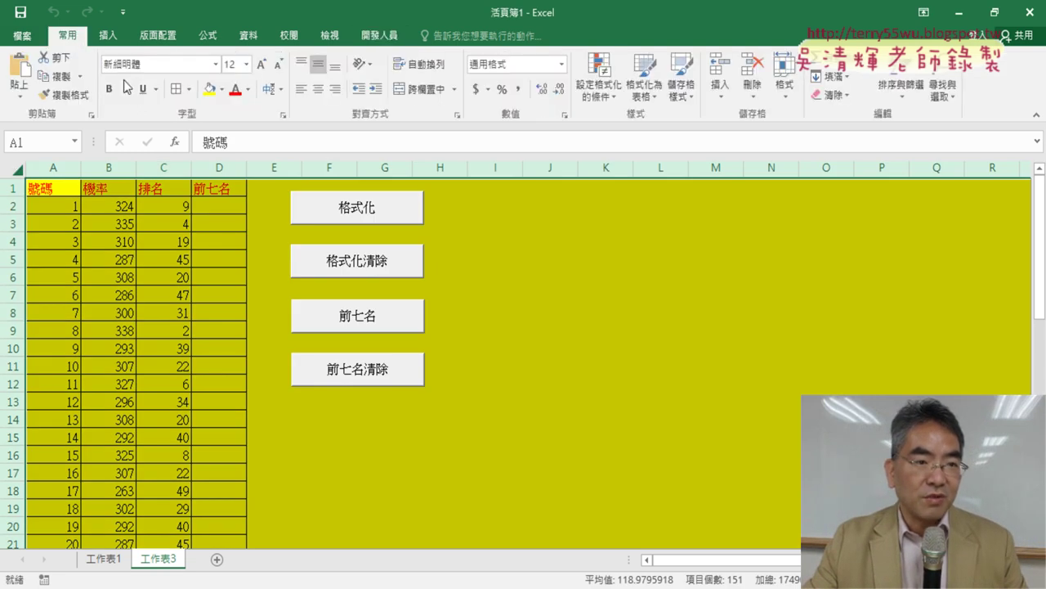
click(222, 90)
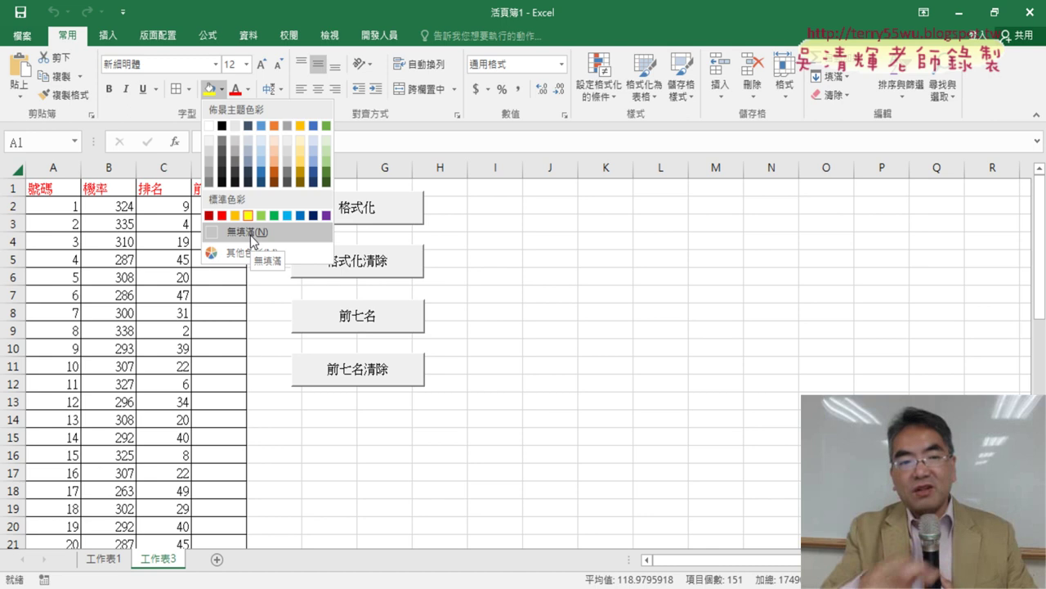
click(250, 235)
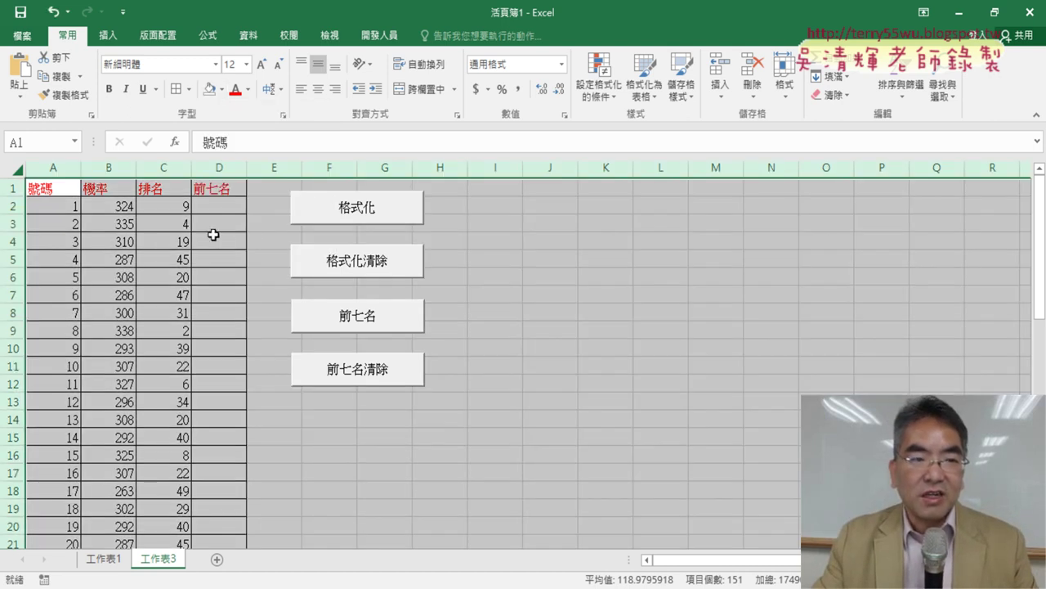
click(212, 237)
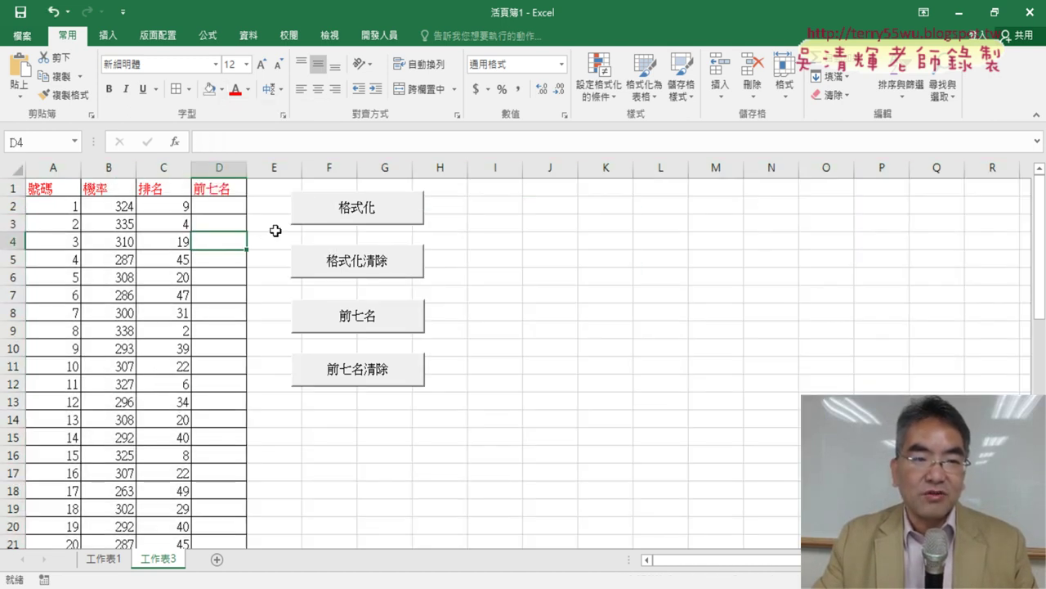
click(17, 163)
key(ctrl+z)
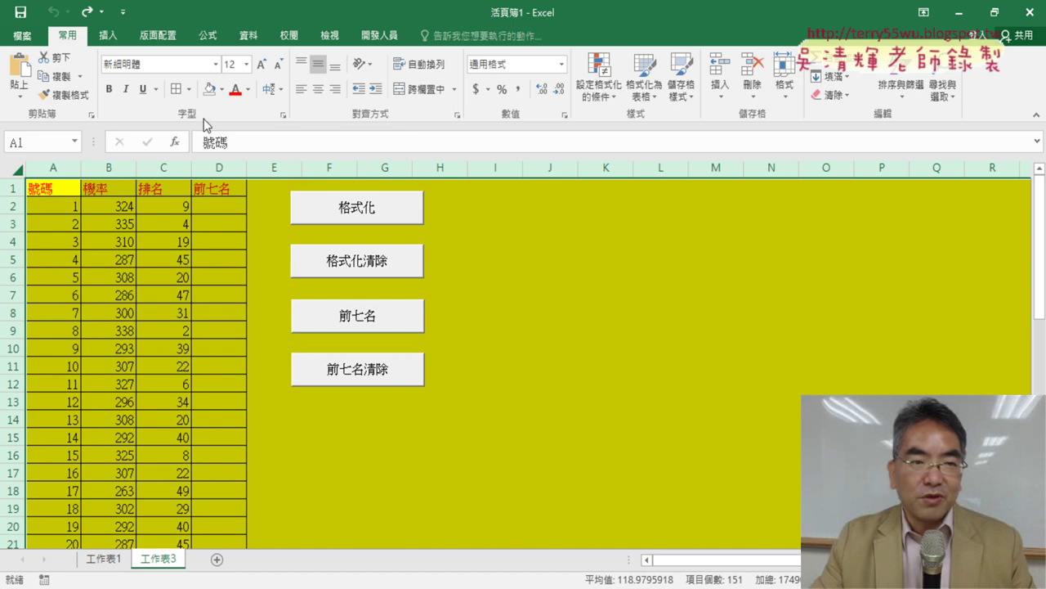
Try a white fill on the sheet, undo it, and clear the fill with No Fill.
click(220, 89)
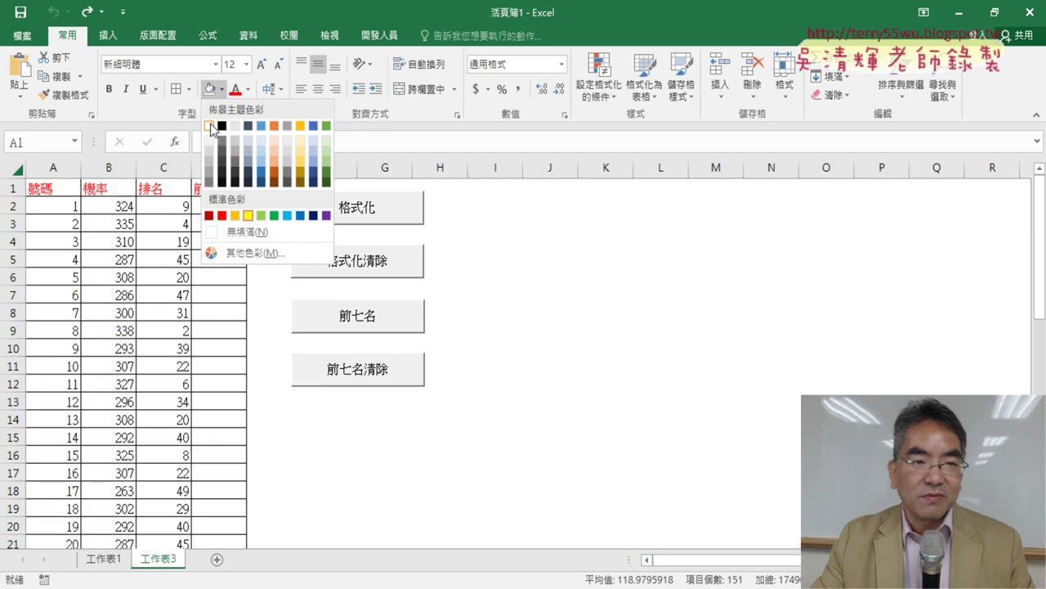
click(211, 125)
click(263, 276)
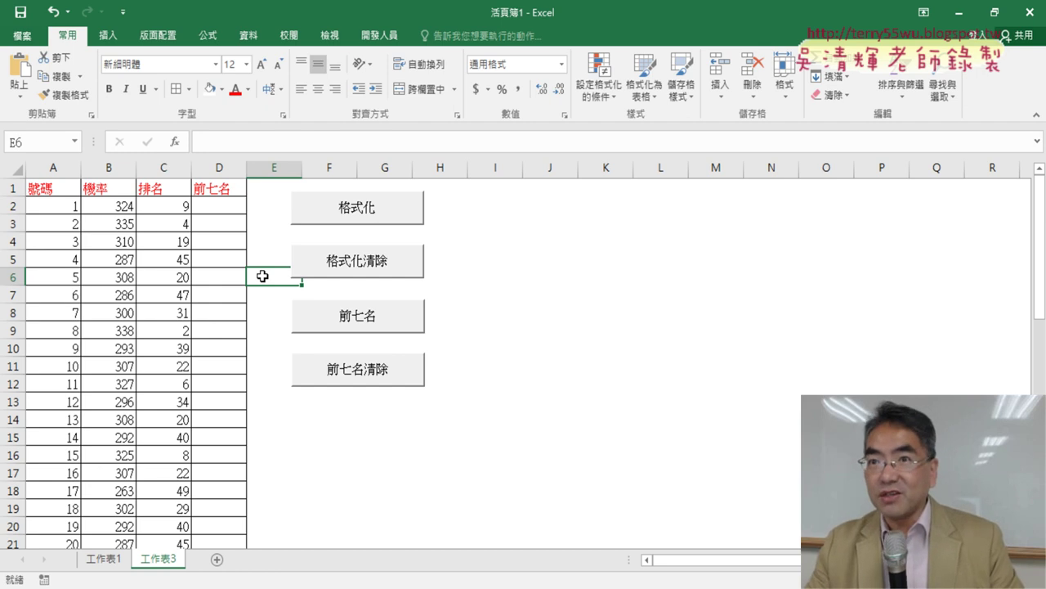
key(ctrl+z)
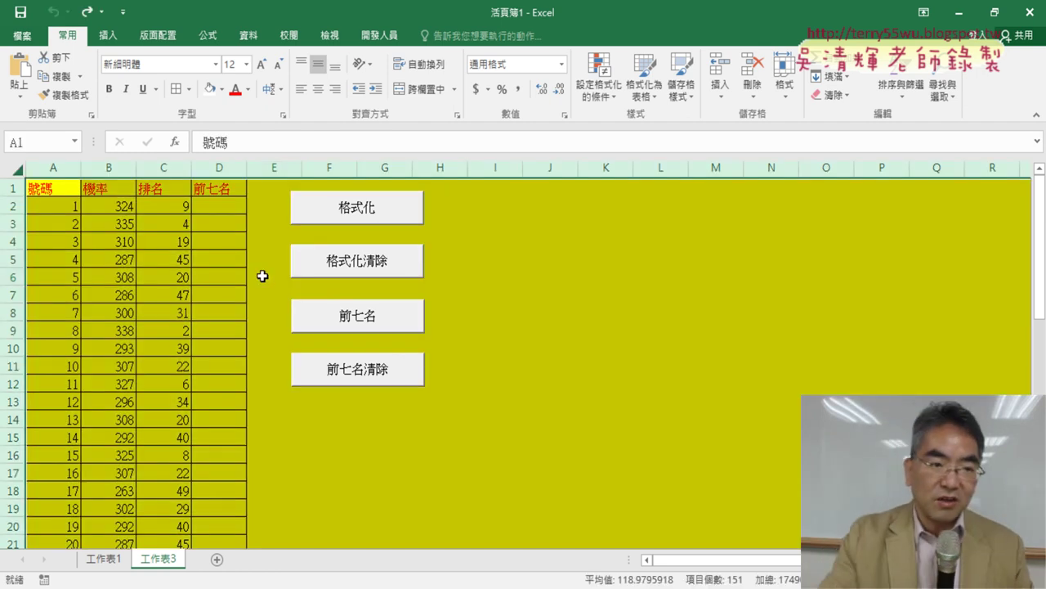
click(222, 88)
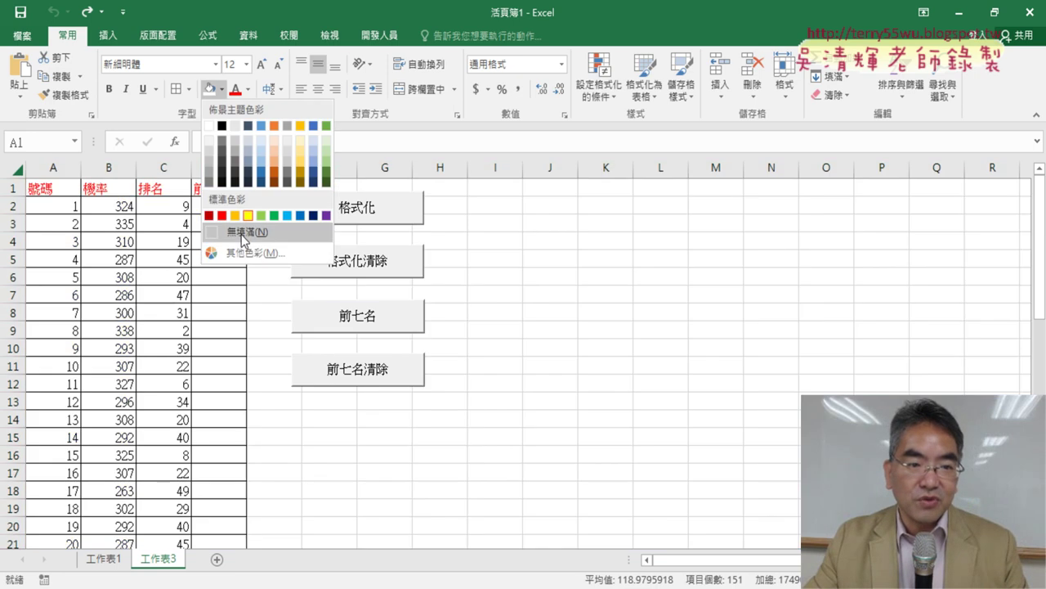
click(242, 232)
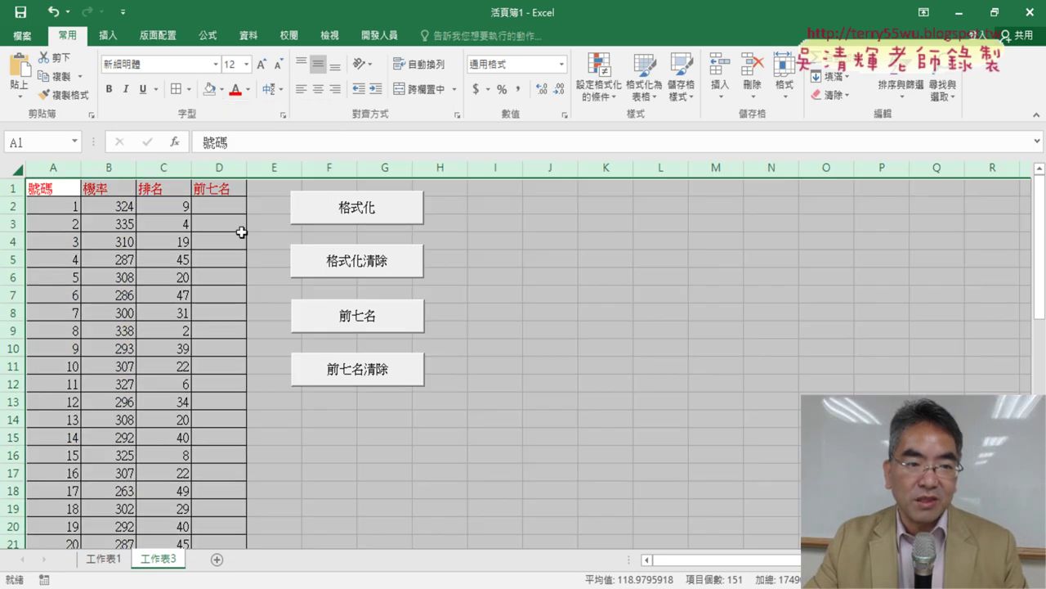
Fill the A1:D1 header cells yellow again.
drag(52, 189, 219, 189)
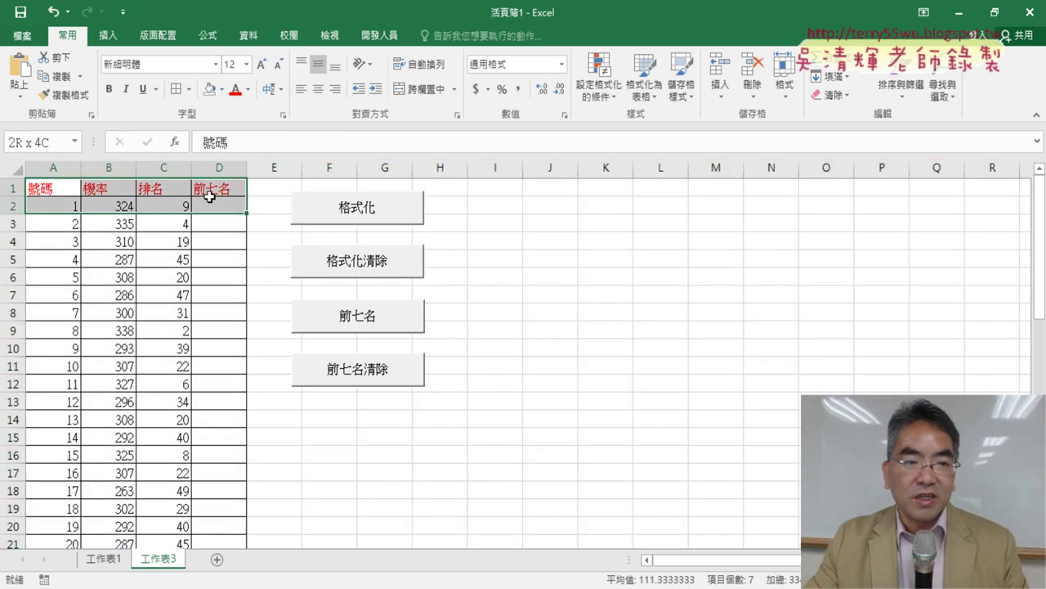
click(222, 89)
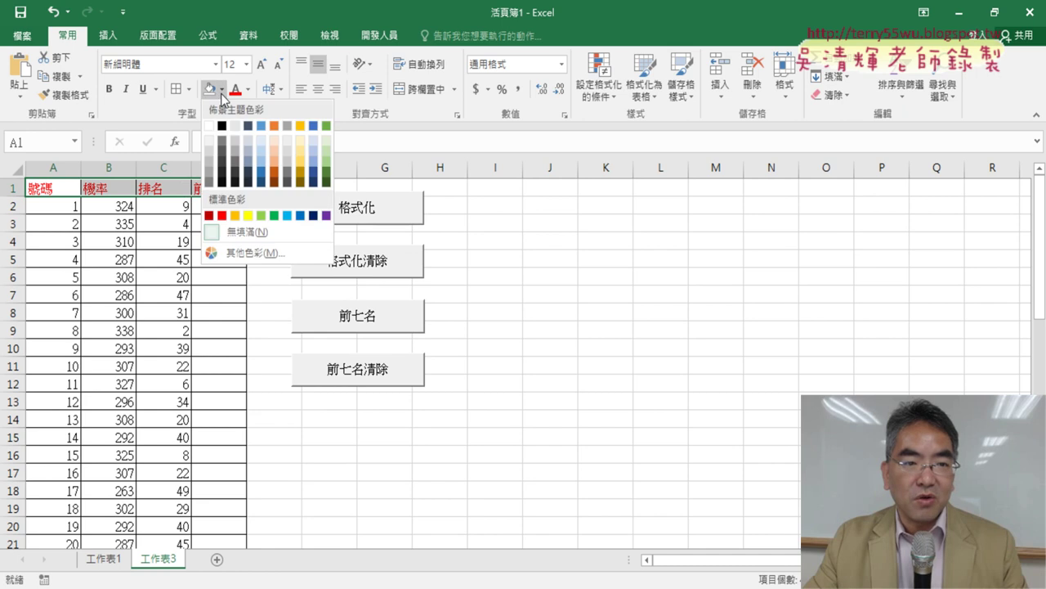
click(249, 215)
click(237, 274)
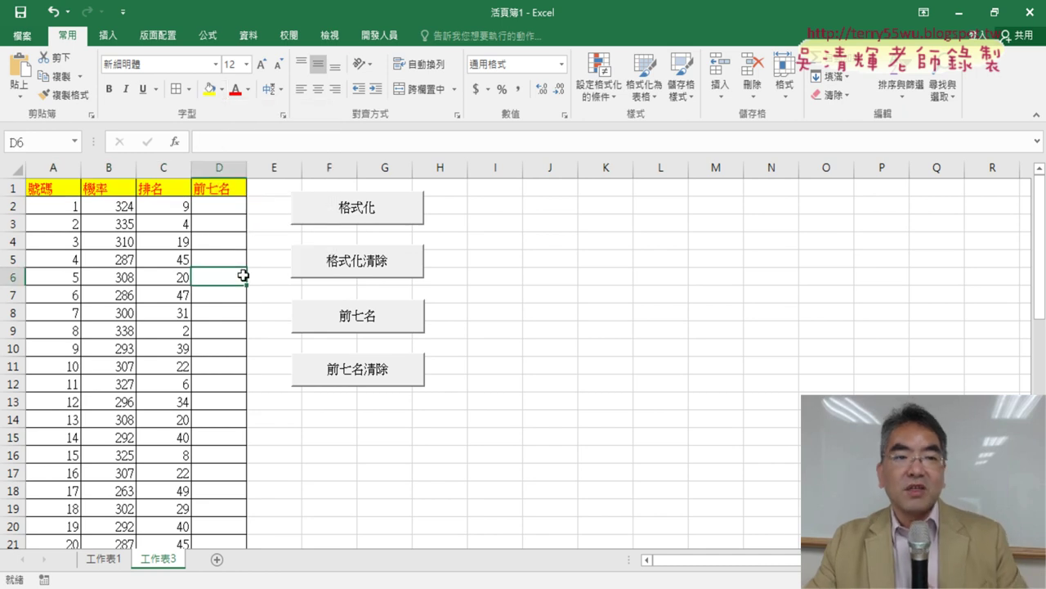
click(387, 39)
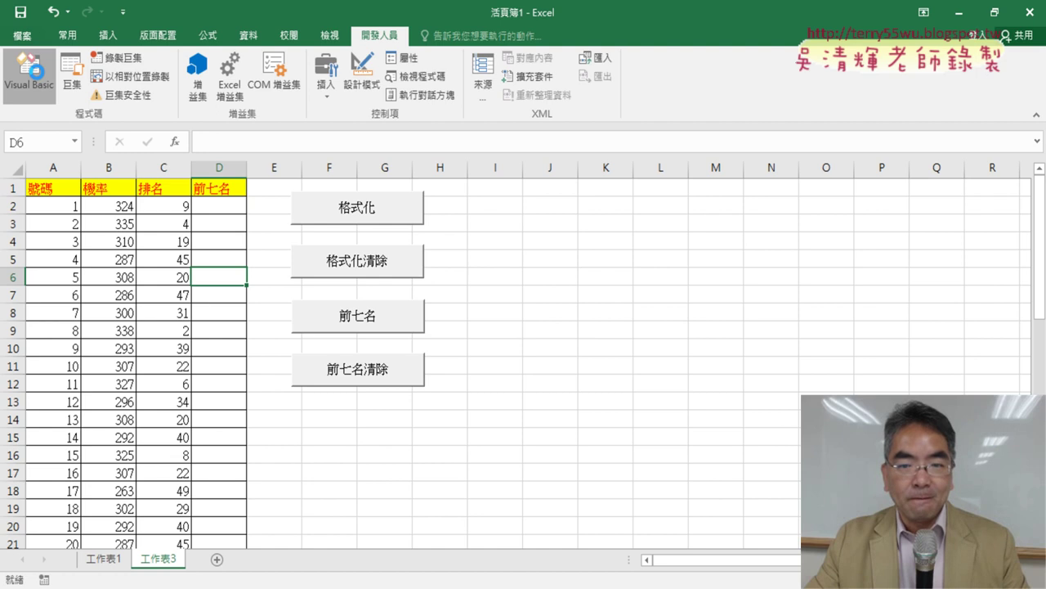
Step through 格式化 with F8, checking the Cells(i,"C") <= 7 value for a false row.
click(29, 74)
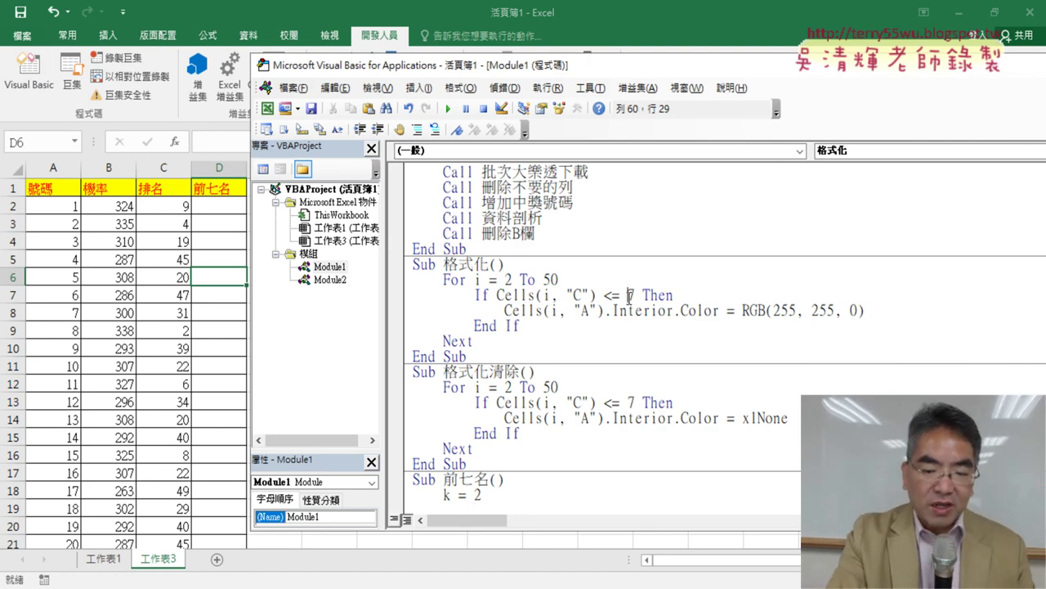
key(F8)
key(F8)
key(F8)
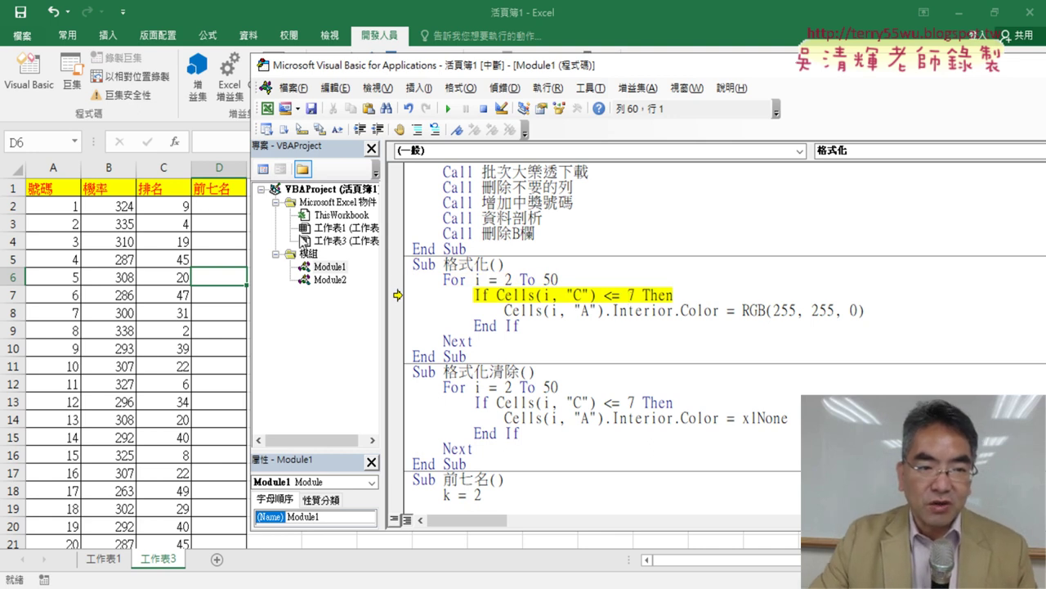
mouse_move(529, 300)
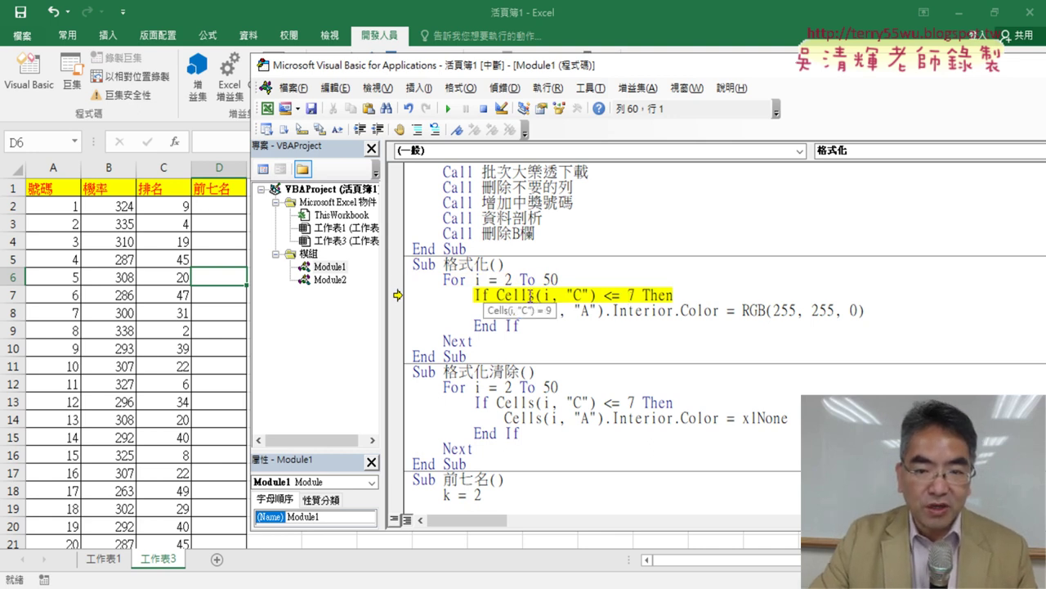
drag(641, 295, 502, 296)
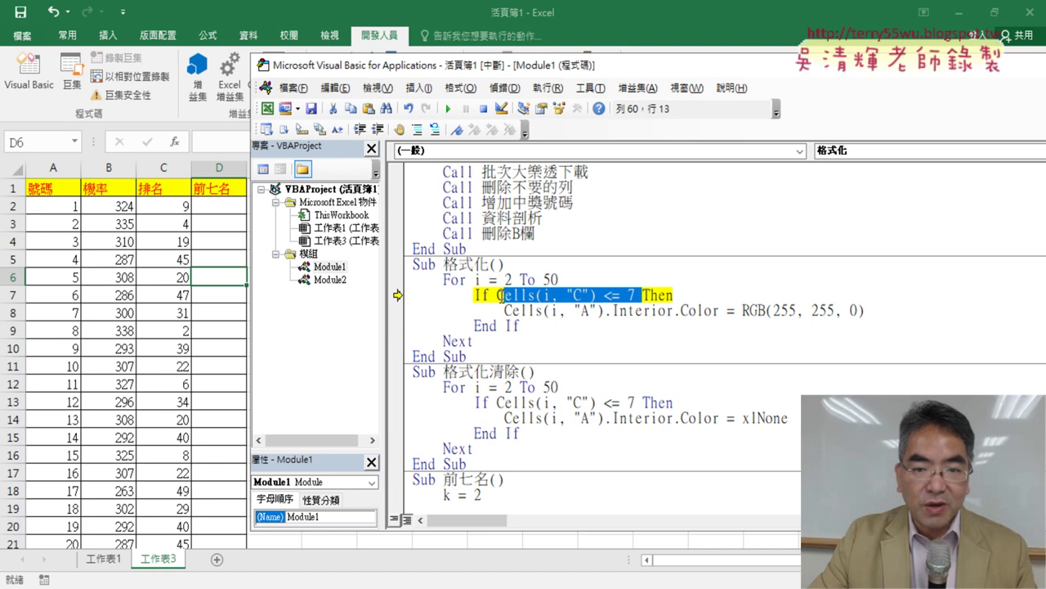
mouse_move(537, 301)
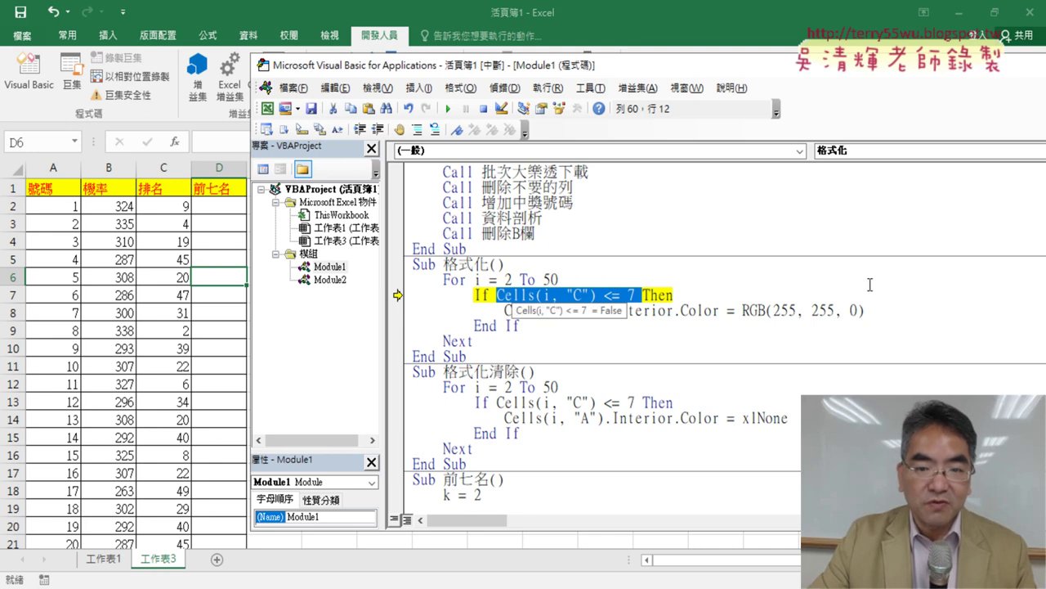
key(F8)
key(F8)
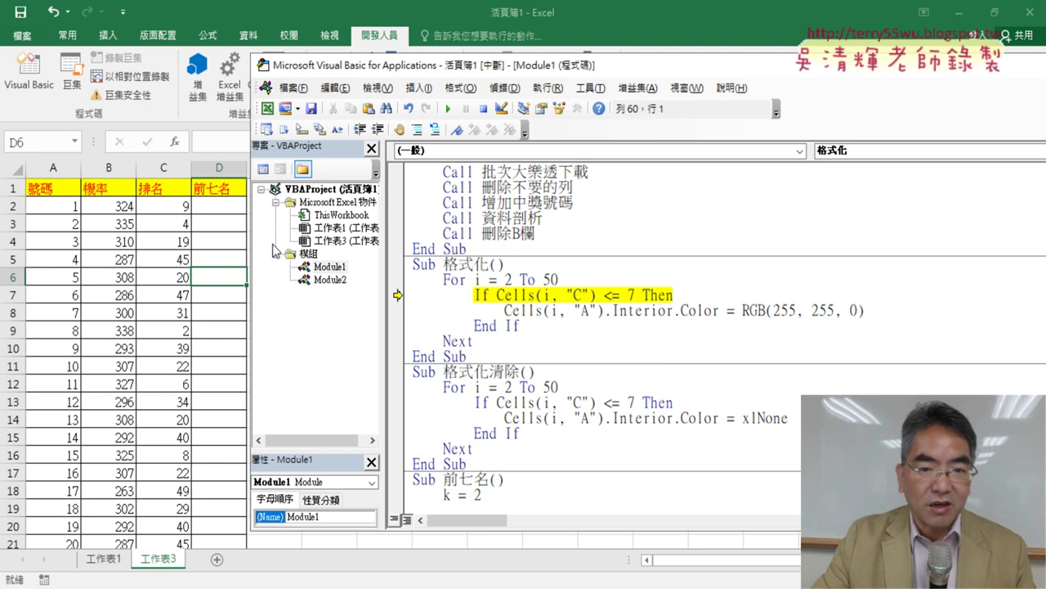
Step a true row so A3 turns yellow, finish 格式化, then run 格式化清除.
drag(496, 296, 576, 295)
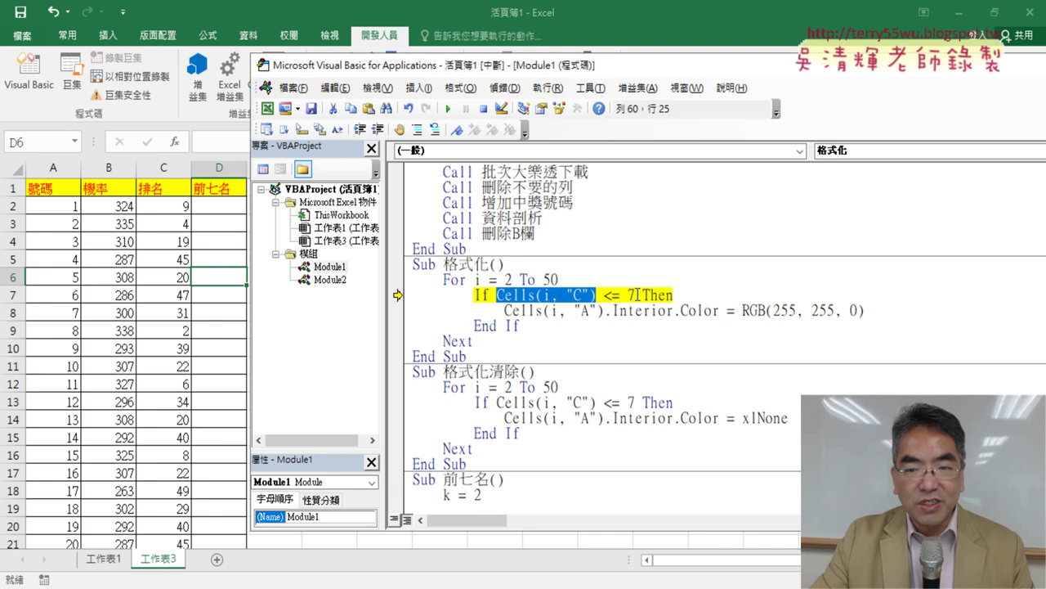
drag(635, 295, 496, 296)
mouse_move(555, 301)
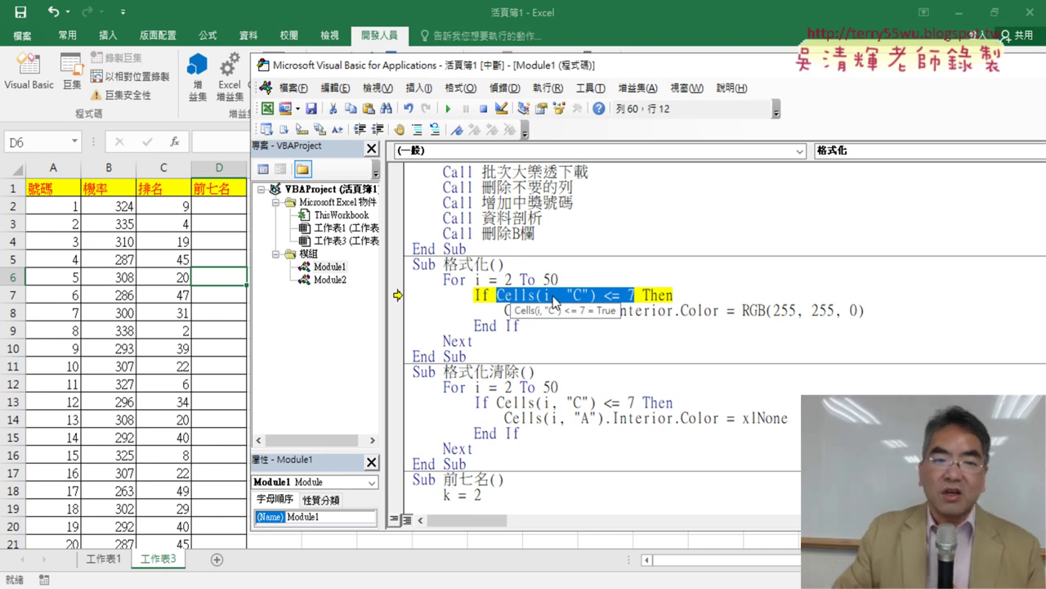
key(F8)
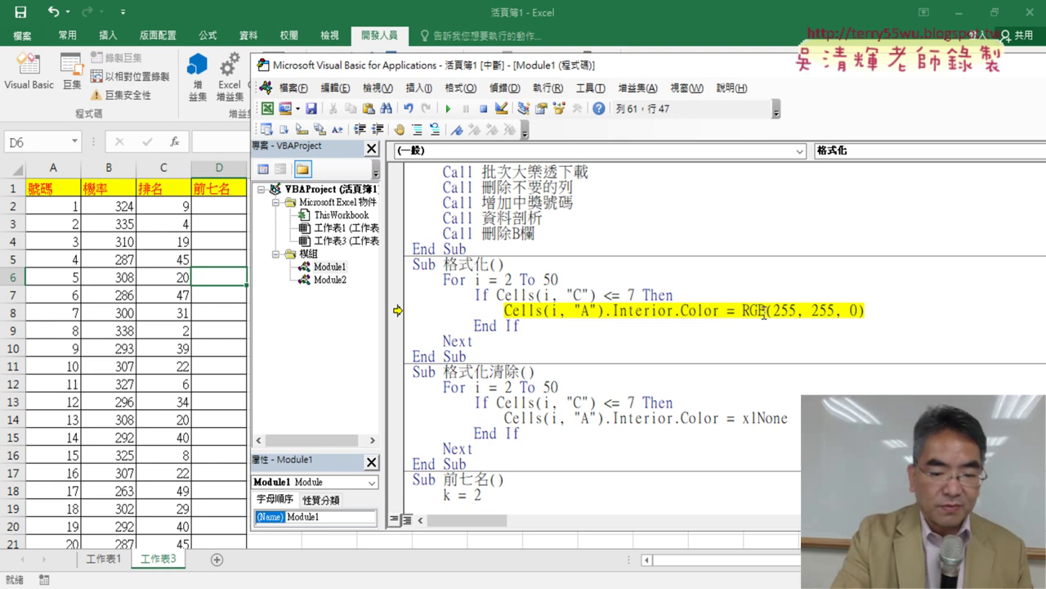
key(F8)
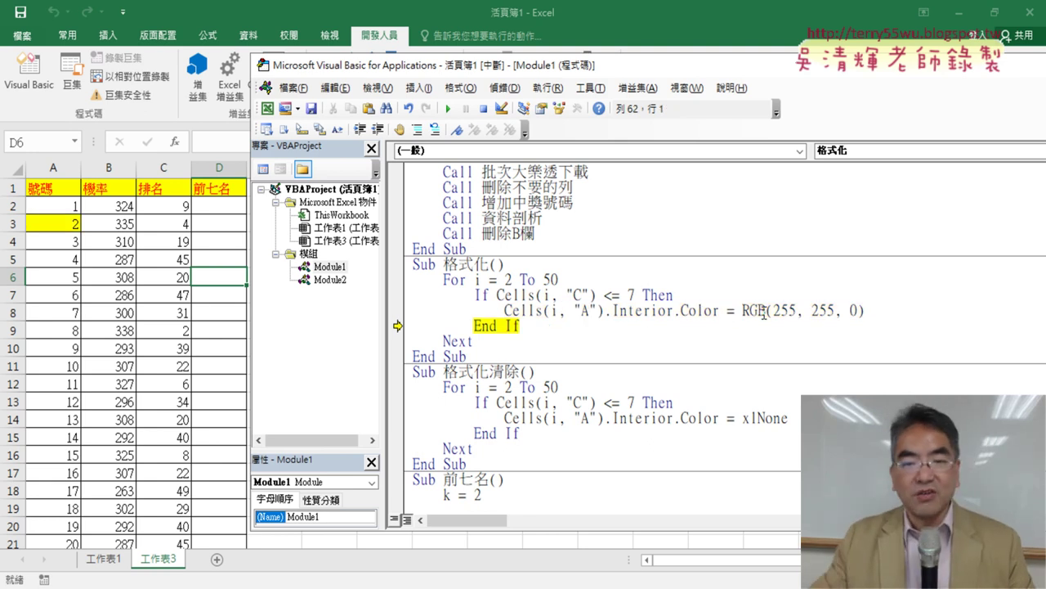
click(450, 109)
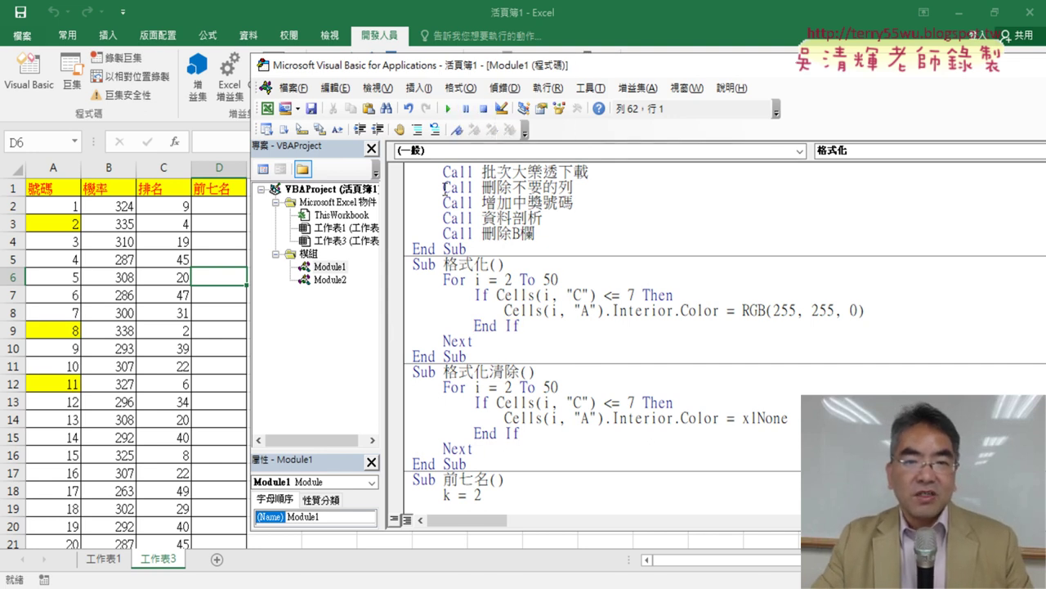
click(524, 431)
click(448, 109)
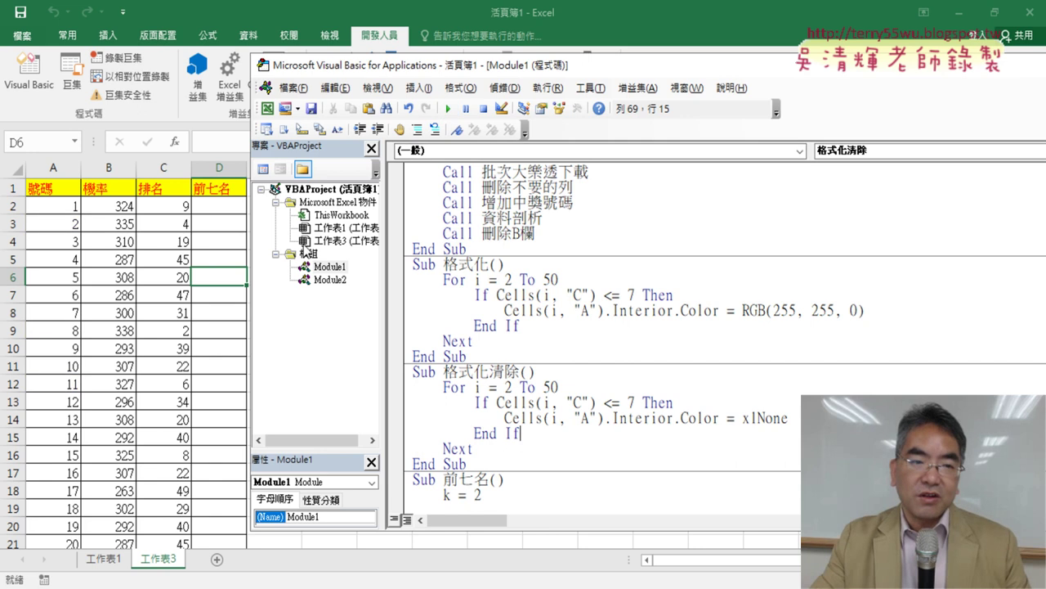
Return to the lottery sheet, rerun the top-seven highlighting and scroll through the yellow numbers in column A.
click(112, 259)
click(388, 227)
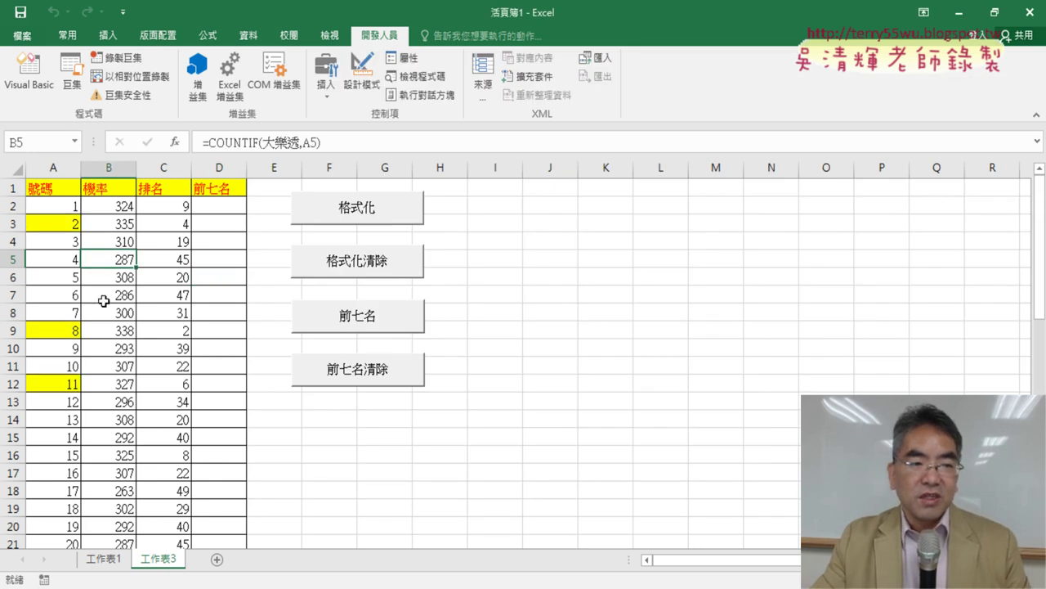
scroll(104, 301, down, 2)
scroll(104, 301, down, 2)
scroll(104, 301, down, 2)
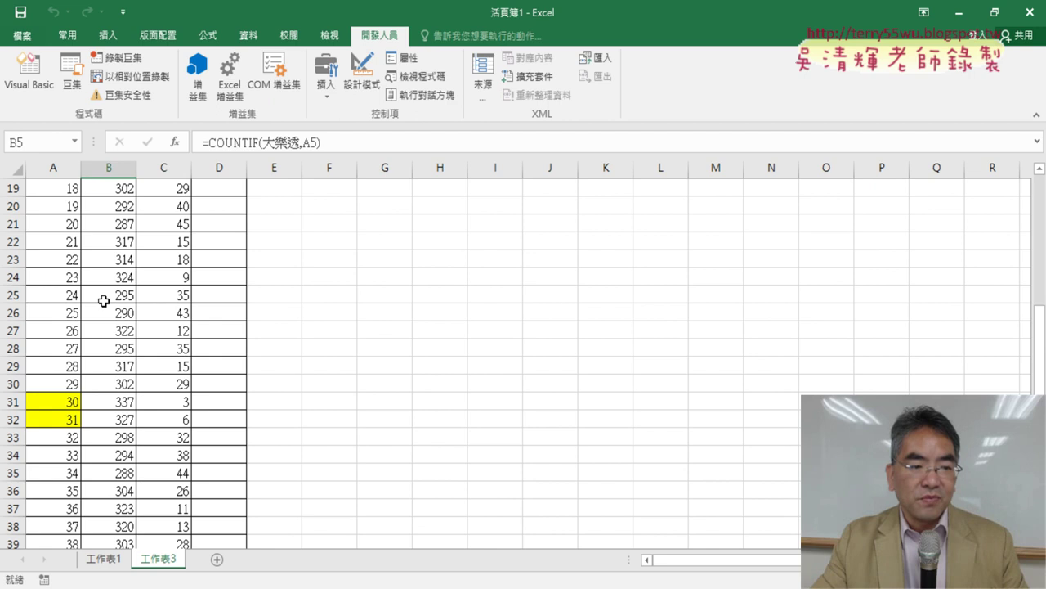
scroll(104, 301, down, 5)
scroll(104, 301, down, 1)
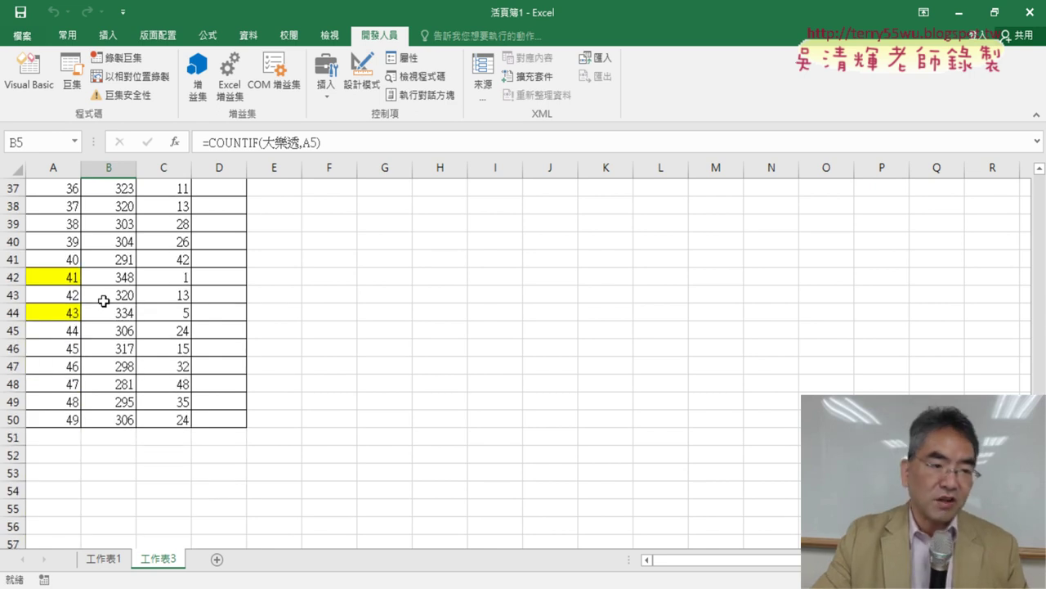
scroll(104, 301, up, 7)
scroll(104, 301, up, 5)
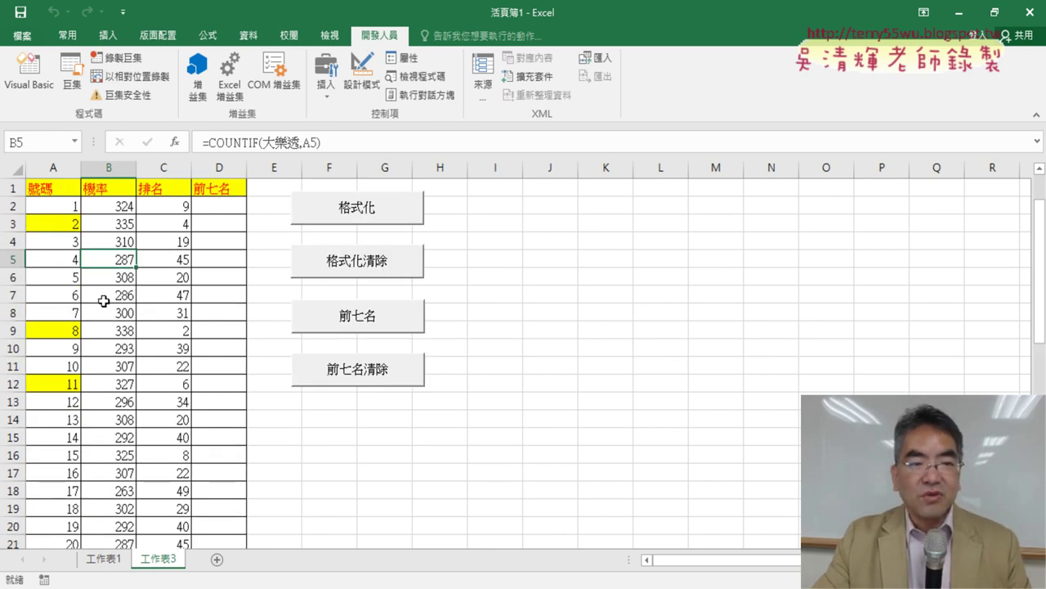
Clear the yellow fills with 格式化清除 and select the column A numbers to the data's end.
click(368, 273)
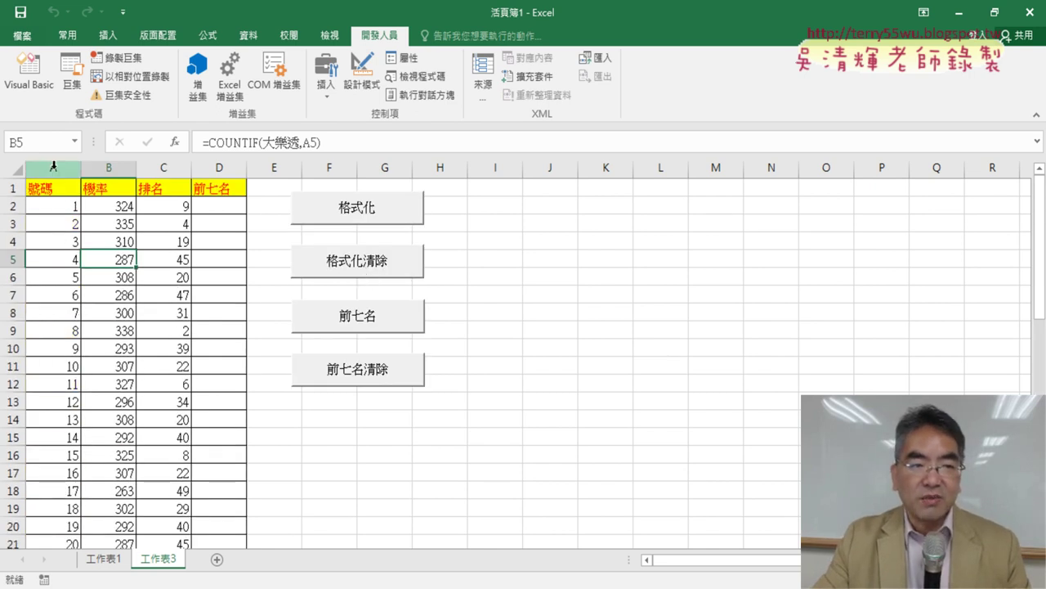
click(56, 190)
key(ctrl+shift+Down)
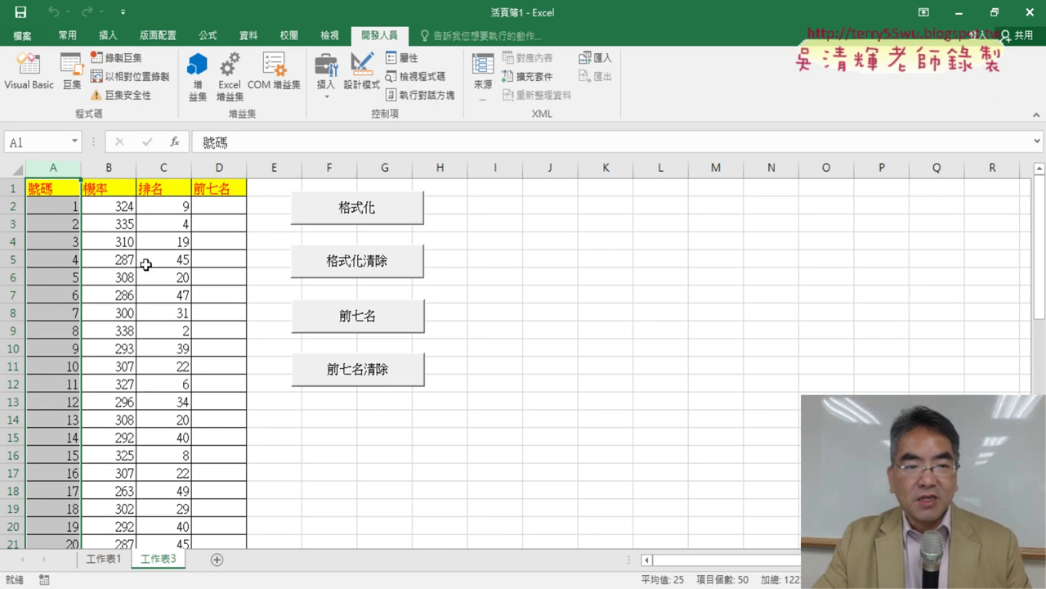
Inspect the rank formula in C3, the number in A3 and the empty top-seven cells D2 to D5.
click(190, 224)
click(72, 223)
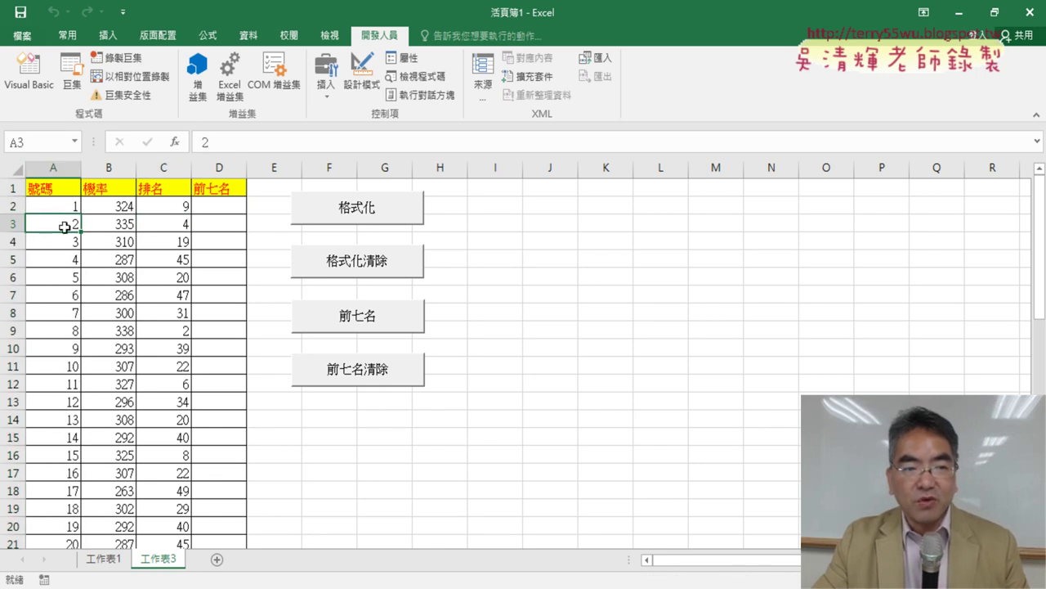
click(227, 208)
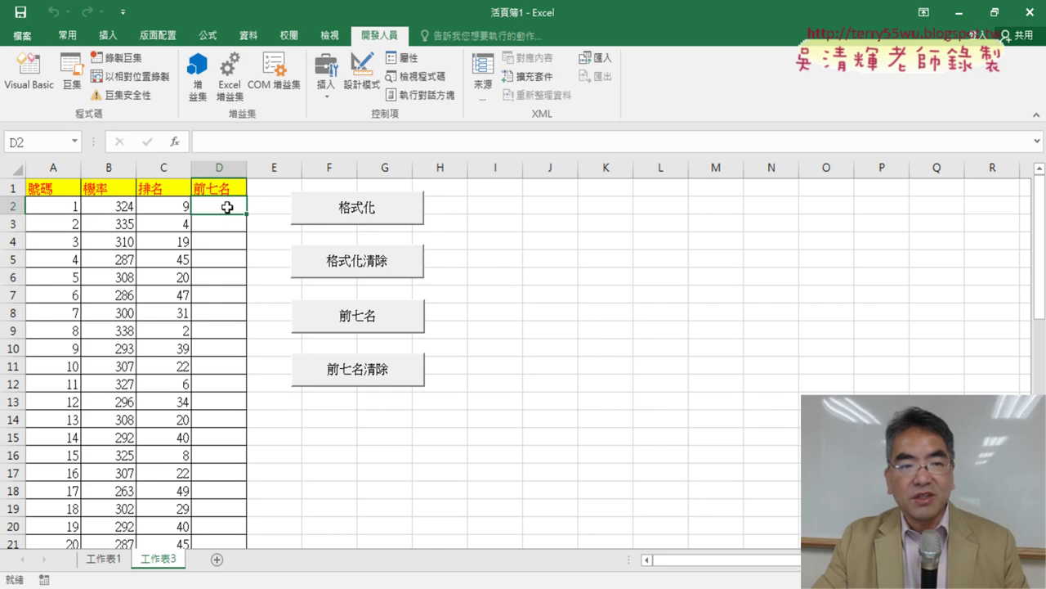
click(235, 219)
click(231, 237)
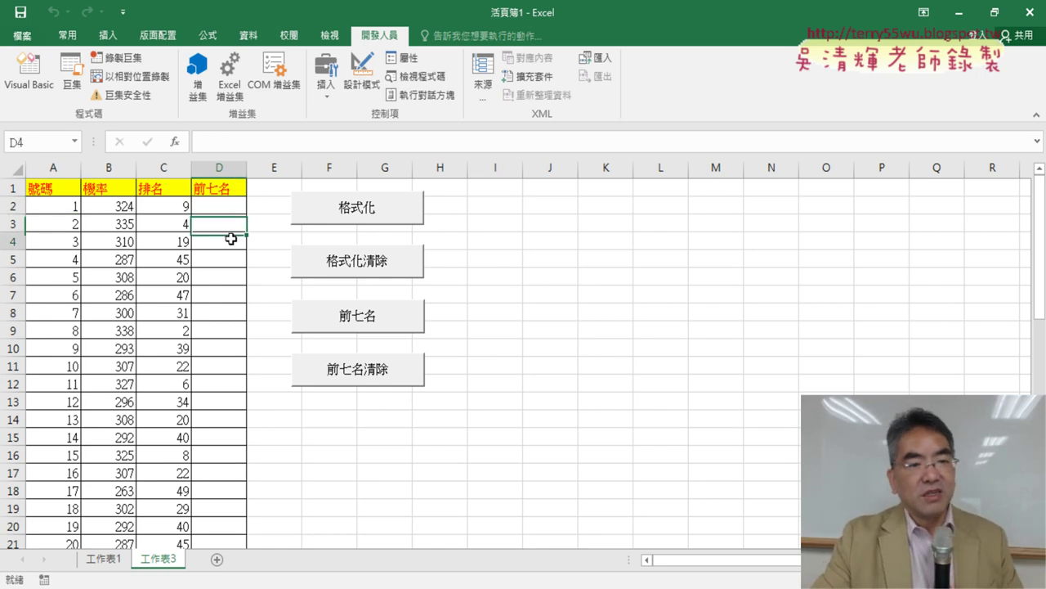
click(241, 264)
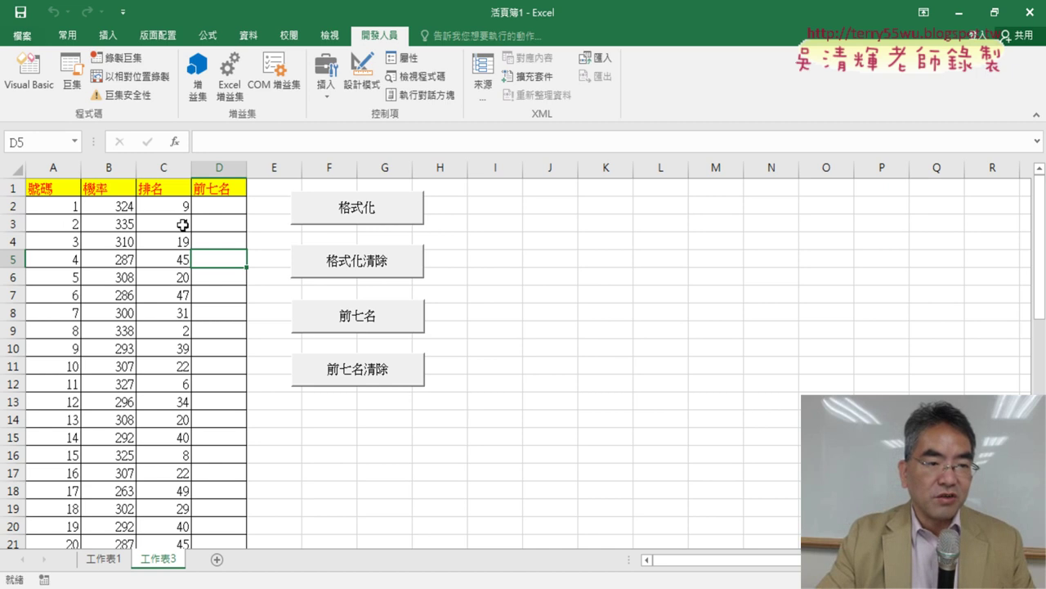
click(63, 226)
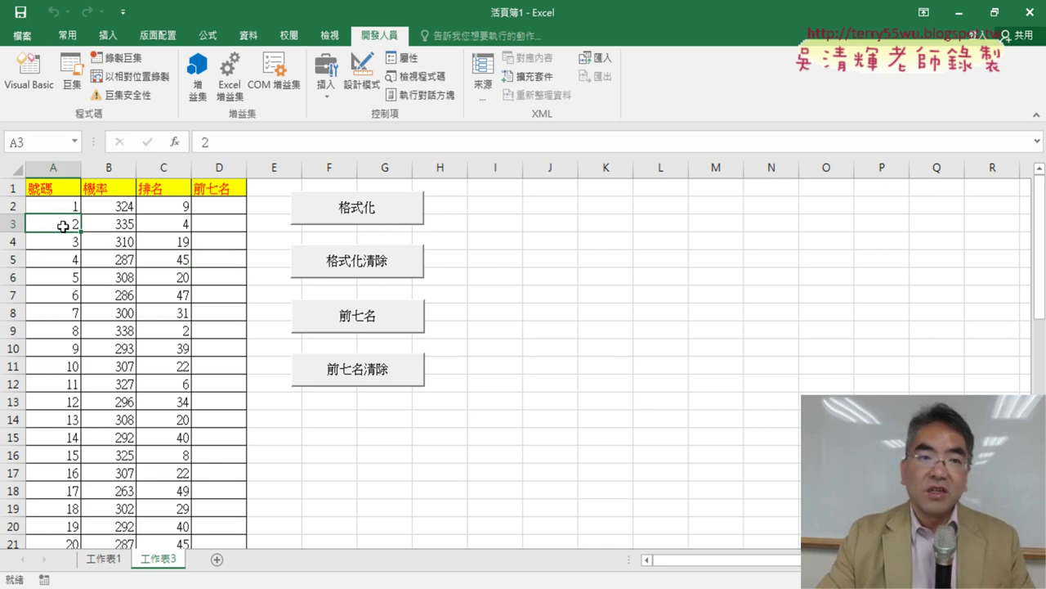
click(222, 207)
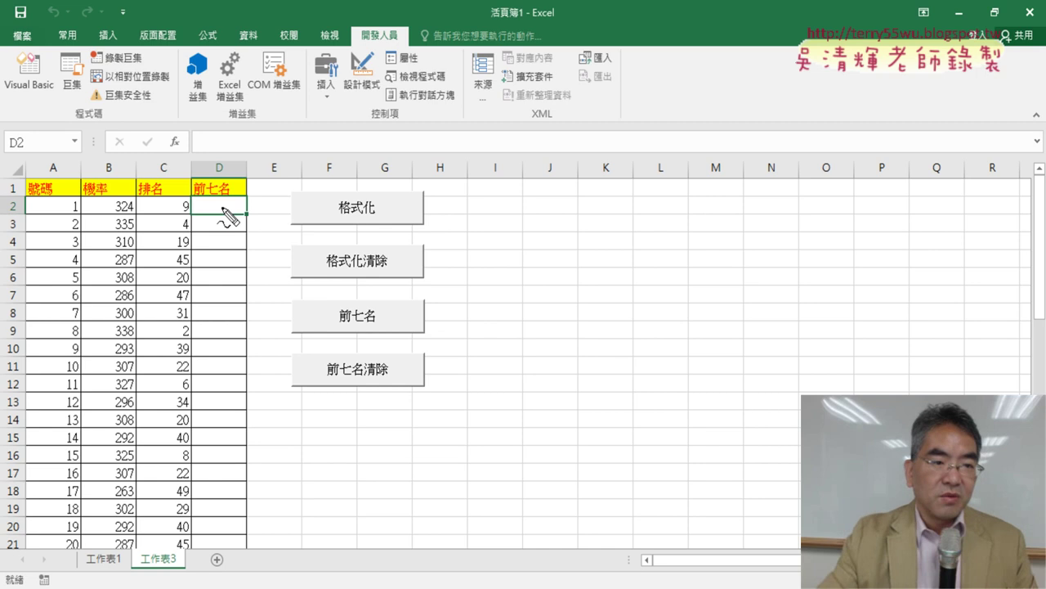
mouse_move(90, 237)
mouse_down()
mouse_move(93, 211)
mouse_move(210, 197)
mouse_up()
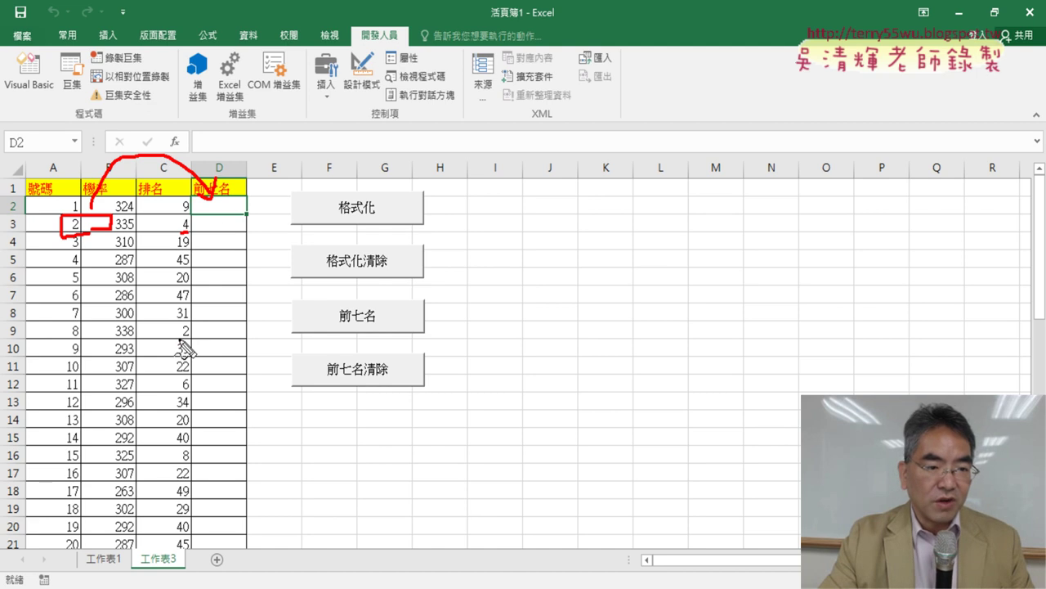
drag(178, 337, 191, 336)
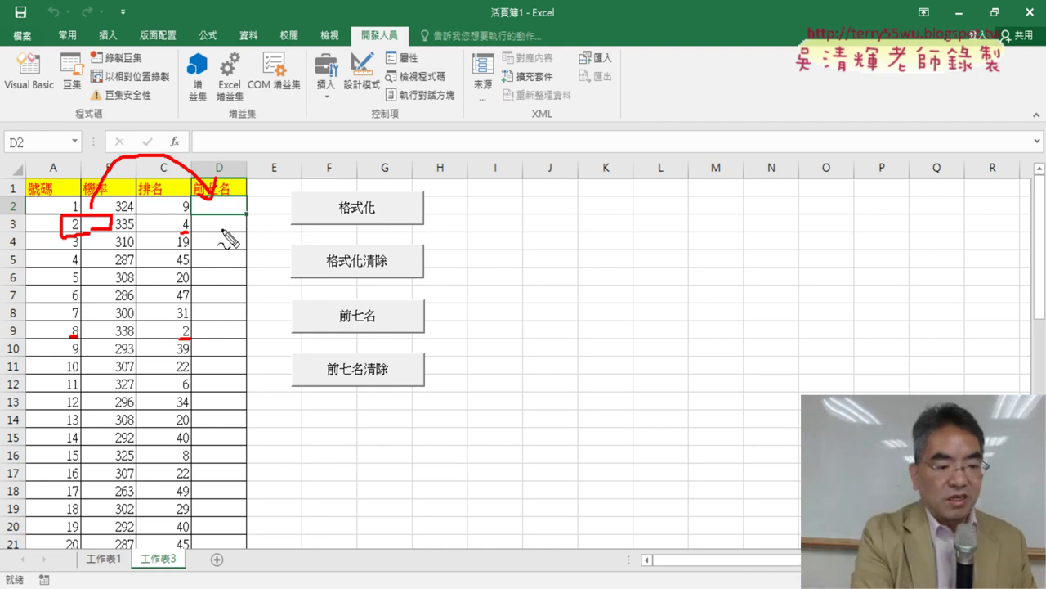
key(Escape)
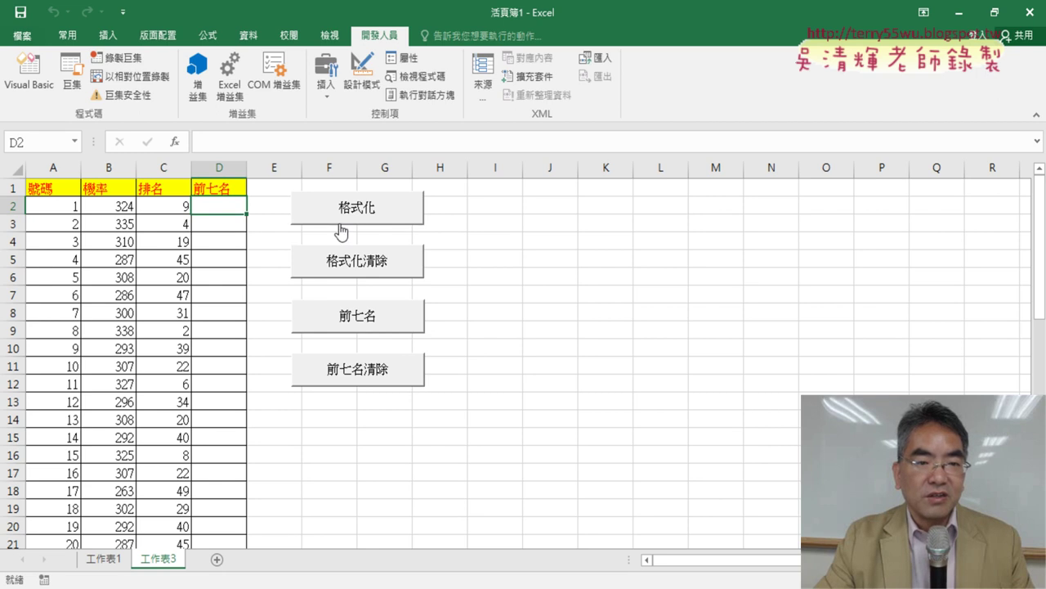
Rerun 格式化 so 2, 8 and 11 turn yellow, then bring up the macro code's Google Docs copy.
click(381, 222)
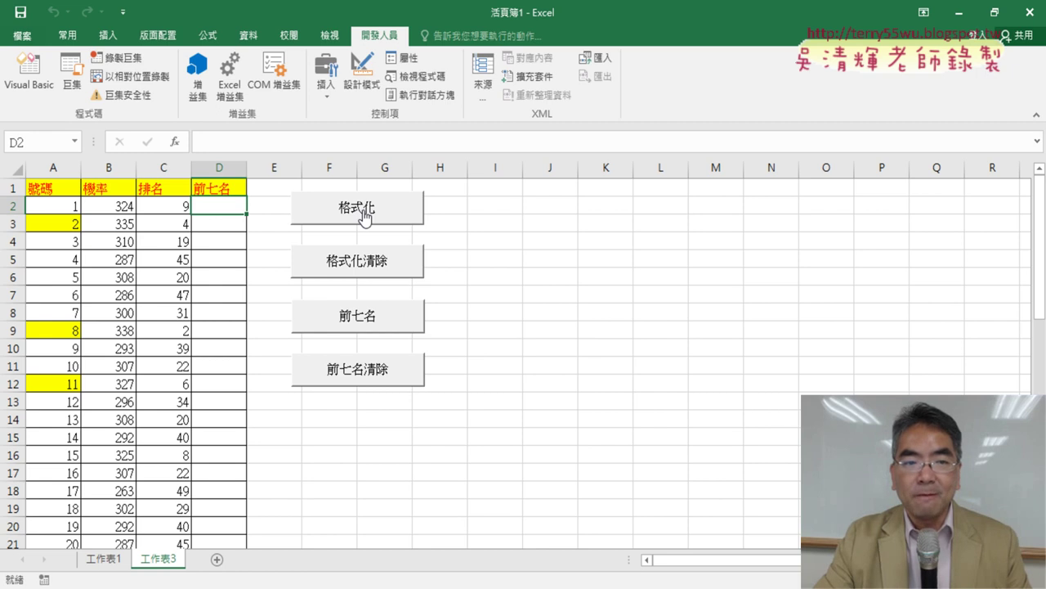
click(29, 74)
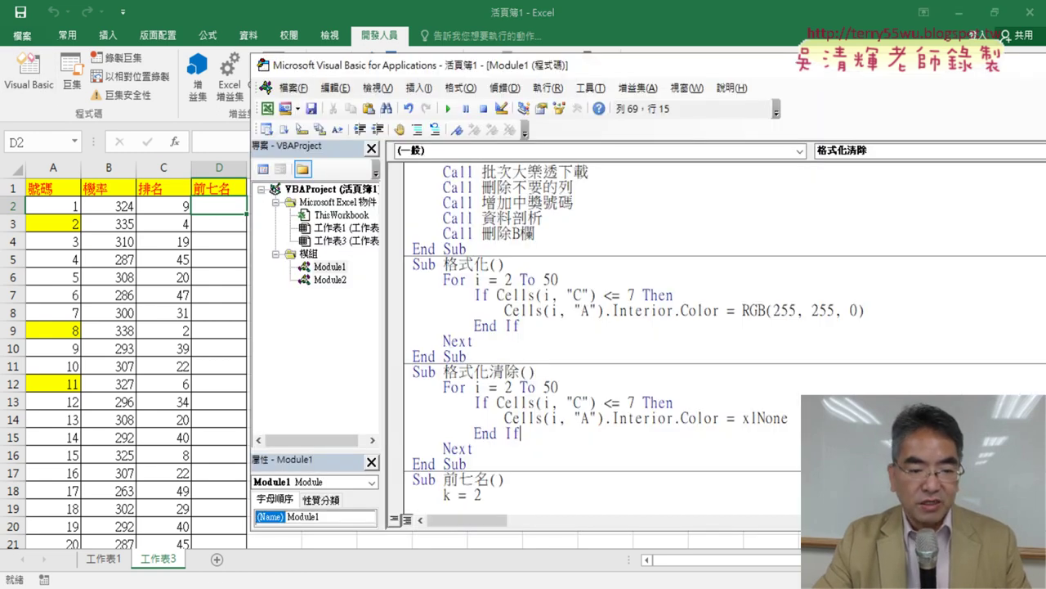
click(236, 586)
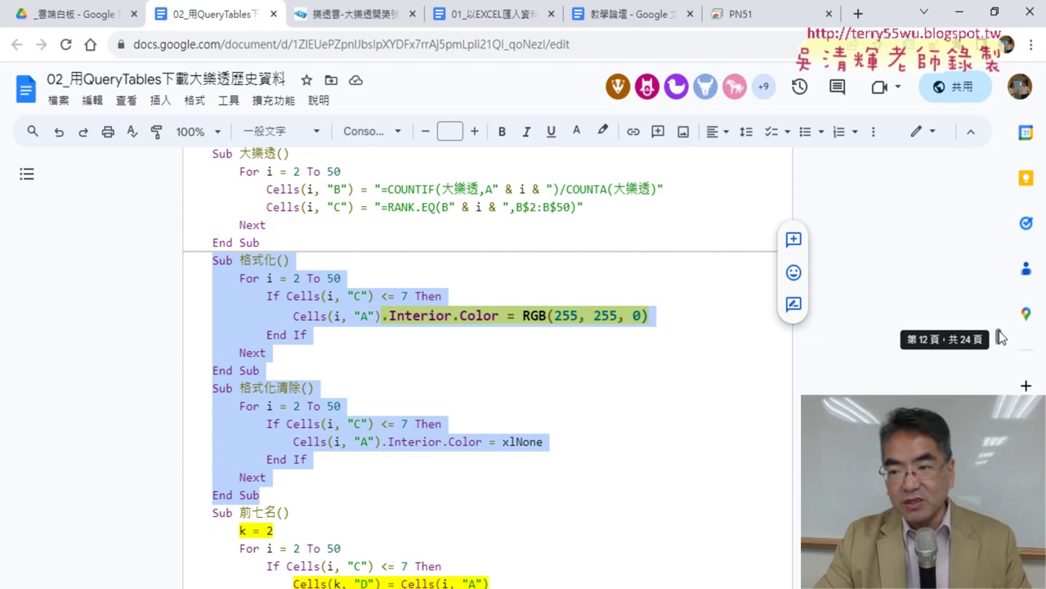
Select the code from 格式化's For i = 2 To 50 line through 格式化清除's Next line.
click(547, 339)
drag(269, 477, 213, 278)
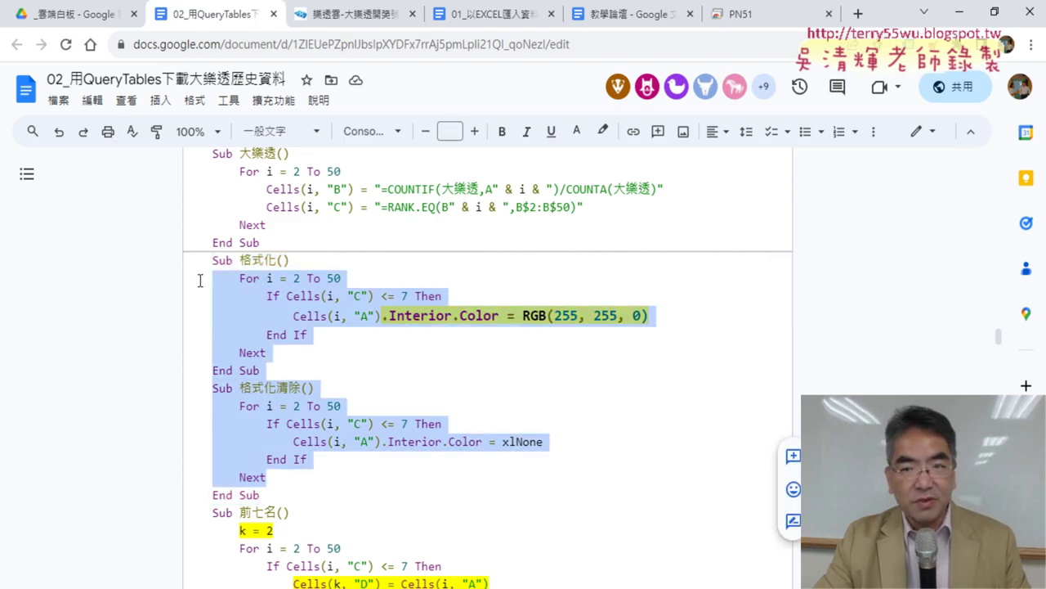
mouse_move(621, 4)
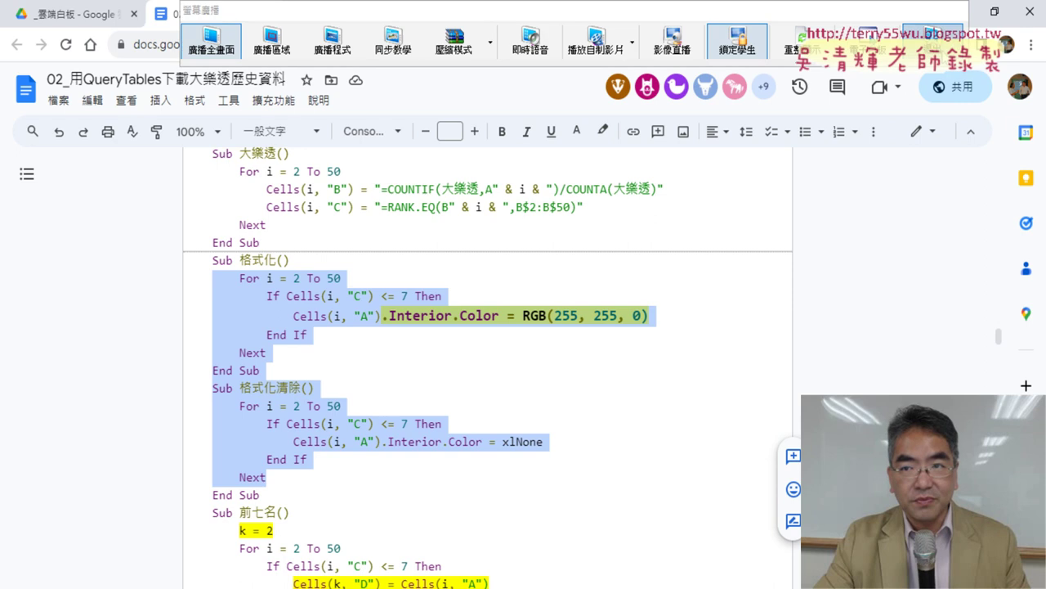